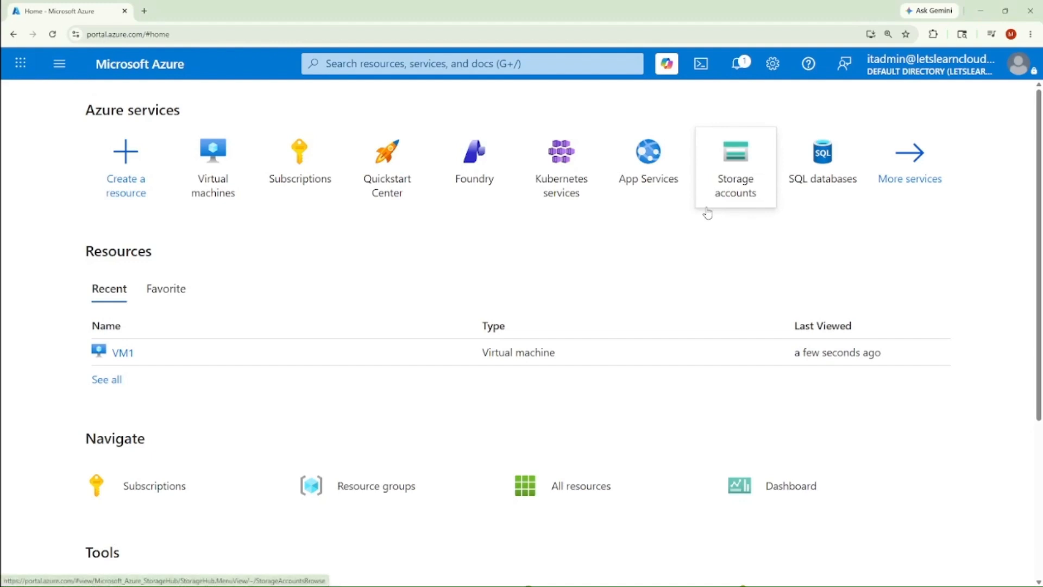
Step: Check VM1's status in the list of virtual machines and open the VM1 resource
mouse_move(706, 212)
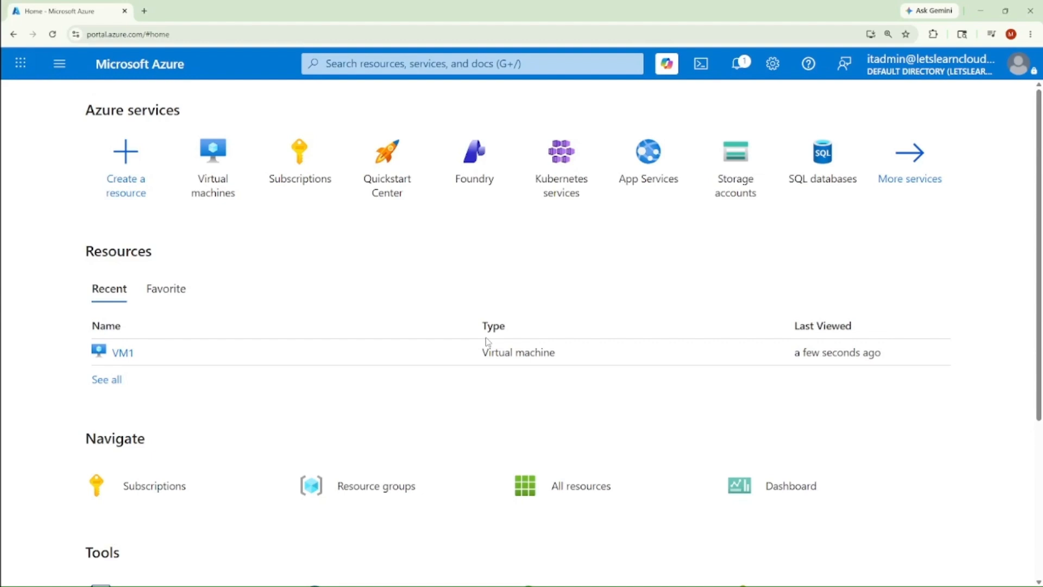
left_click(213, 175)
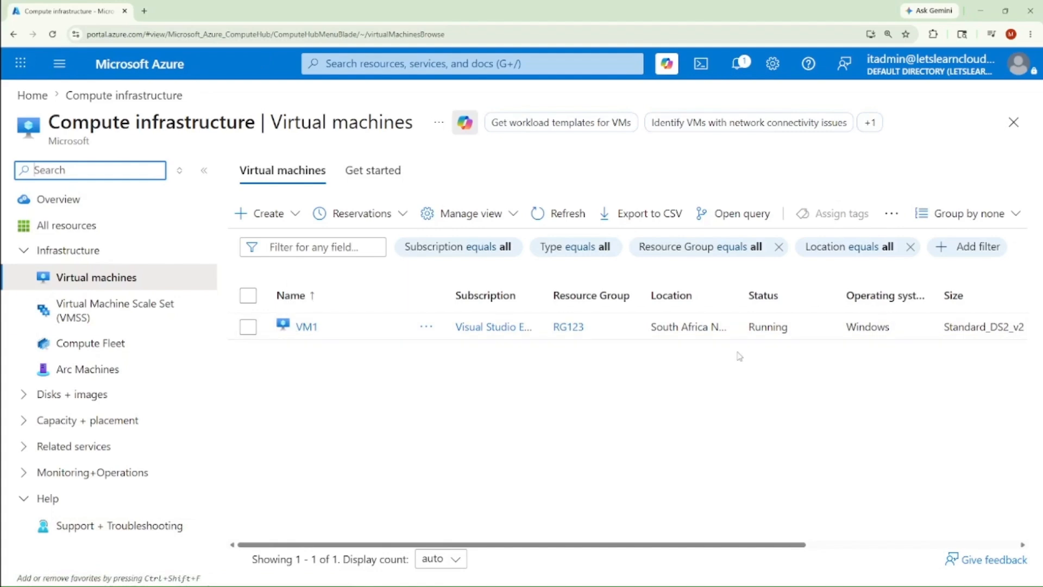
left_click_drag(750, 327, 792, 329)
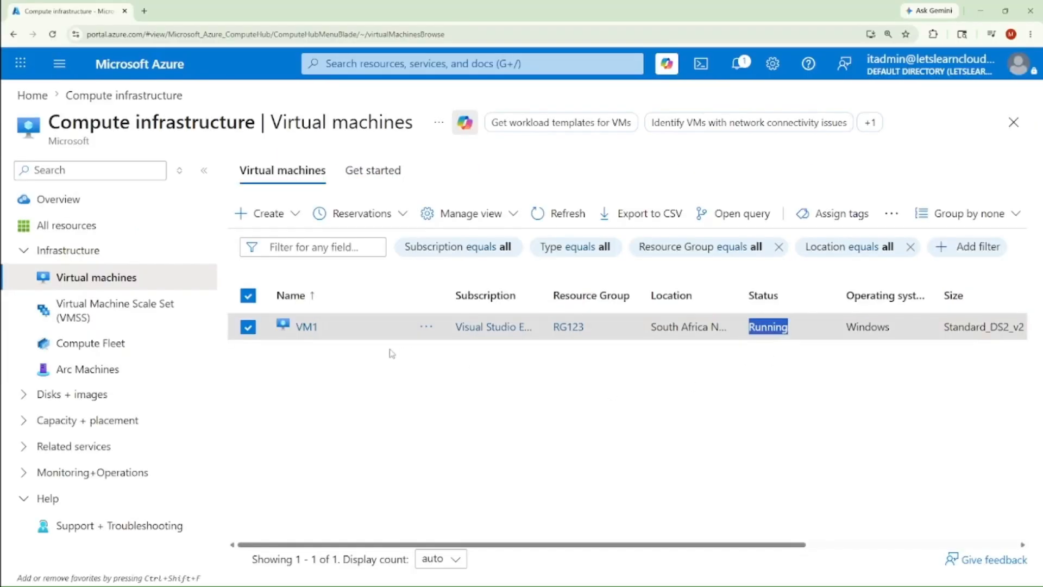
left_click(306, 326)
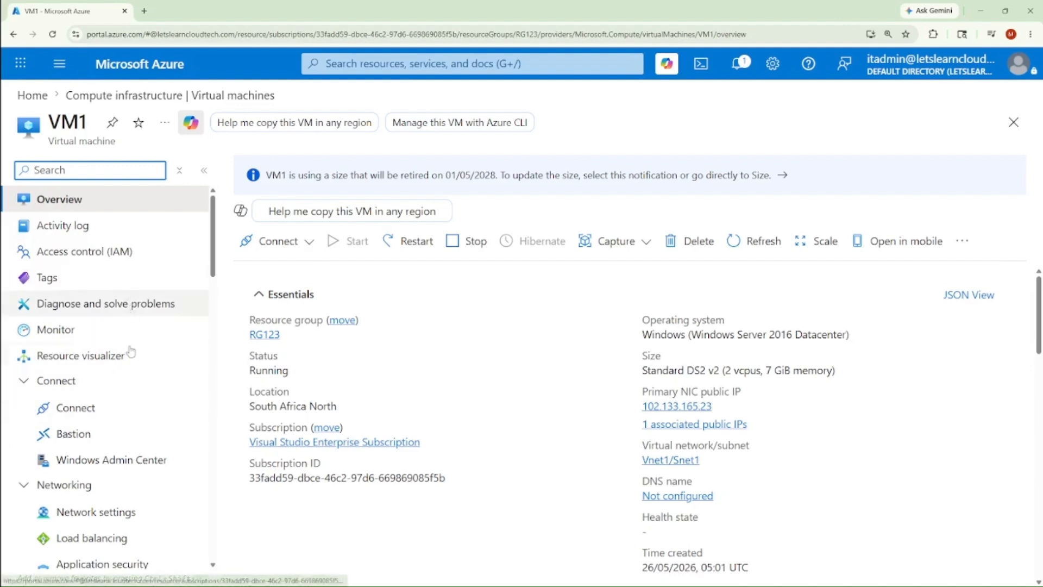
Step: Examine the boot diagnostics screenshot of VM1 and open its resource health page
scroll(136, 429, "down", 3)
scroll(140, 432, "up", 3)
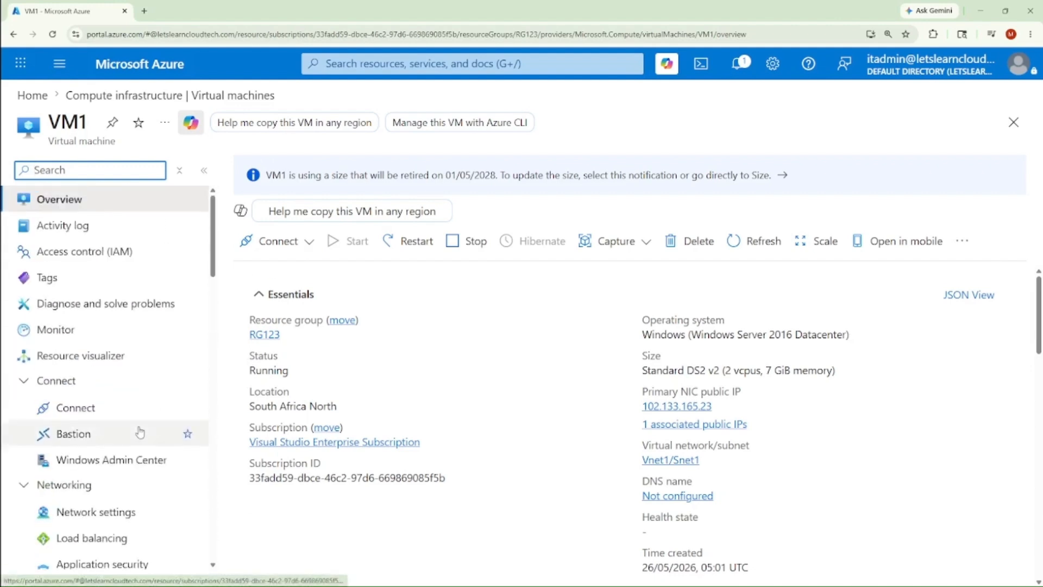
scroll(140, 432, "down", 6)
scroll(140, 432, "down", 5)
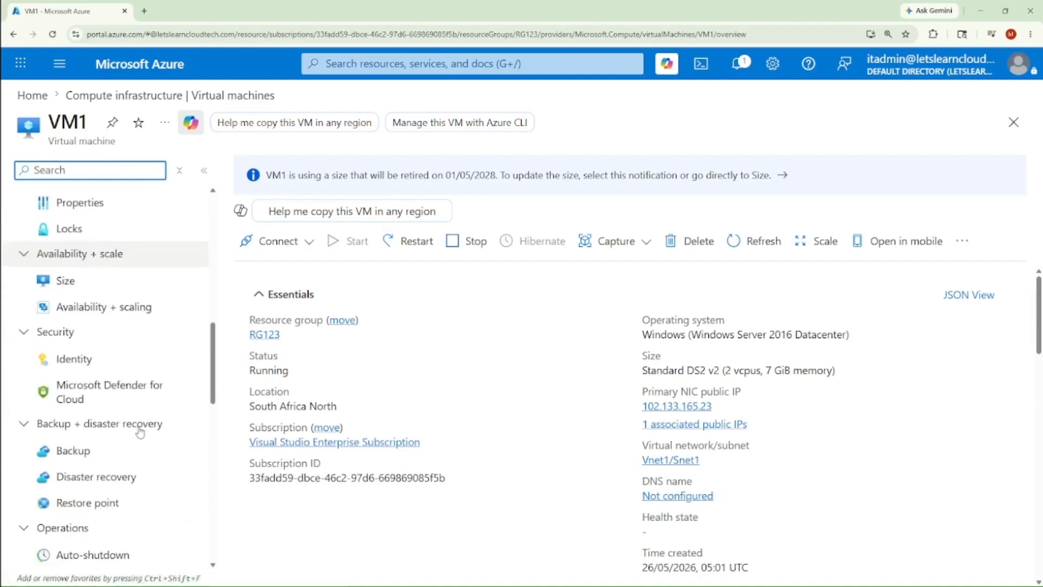
scroll(163, 482, "down", 4)
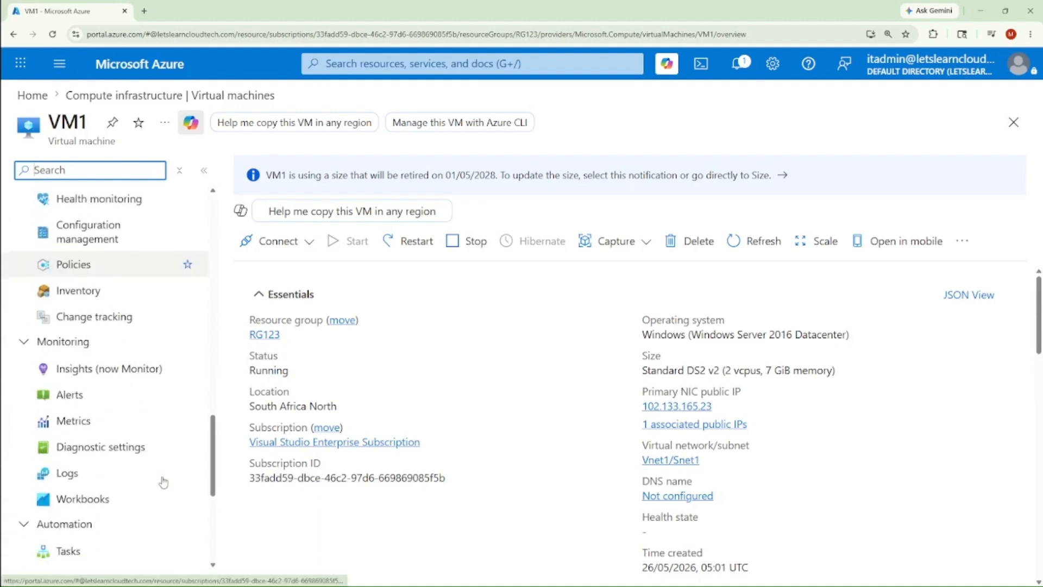
scroll(121, 442, "down", 2)
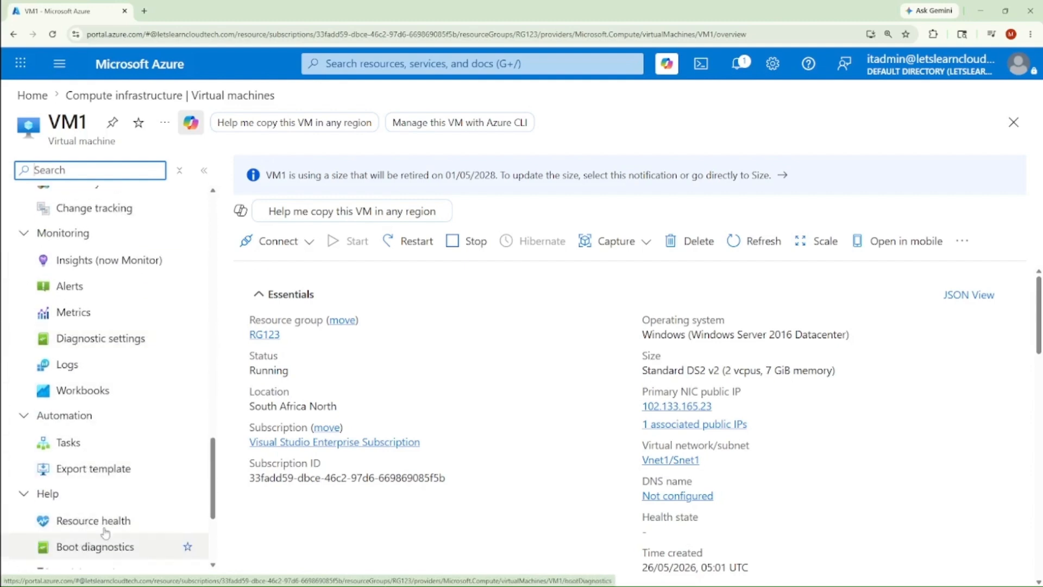
scroll(103, 462, "down", 3)
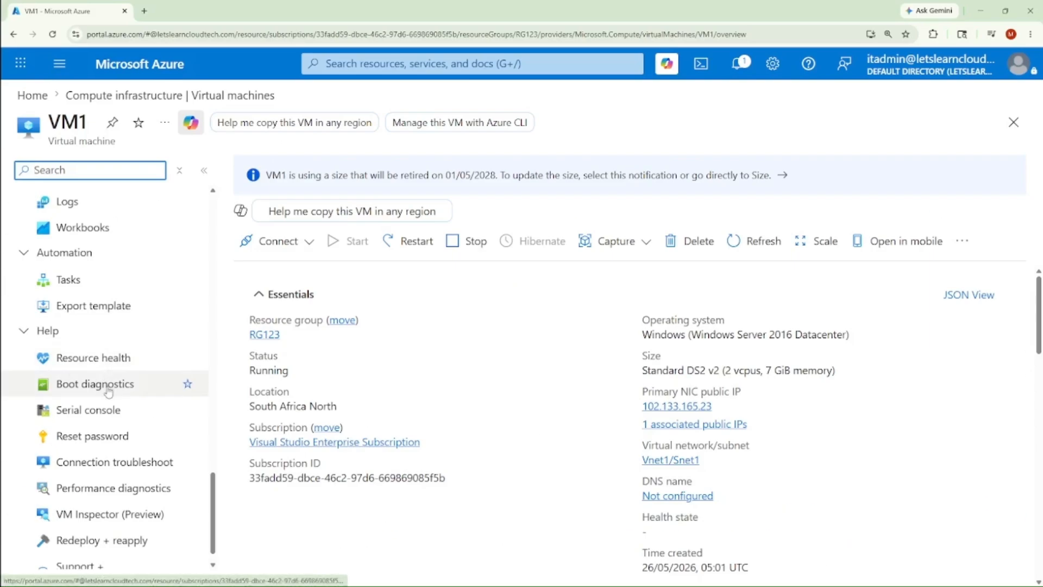
left_click(216, 412)
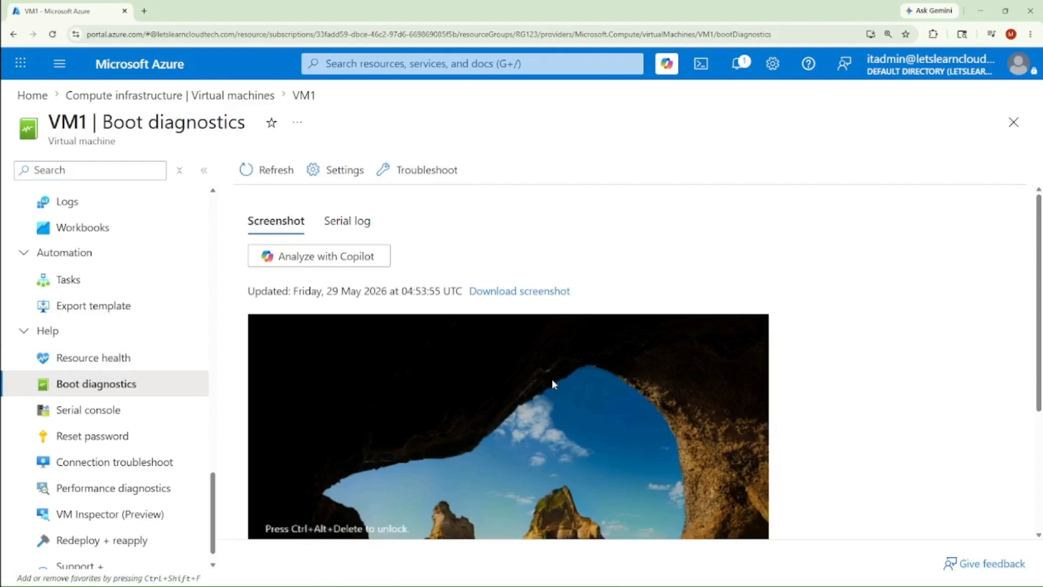
scroll(553, 377, "down", 3)
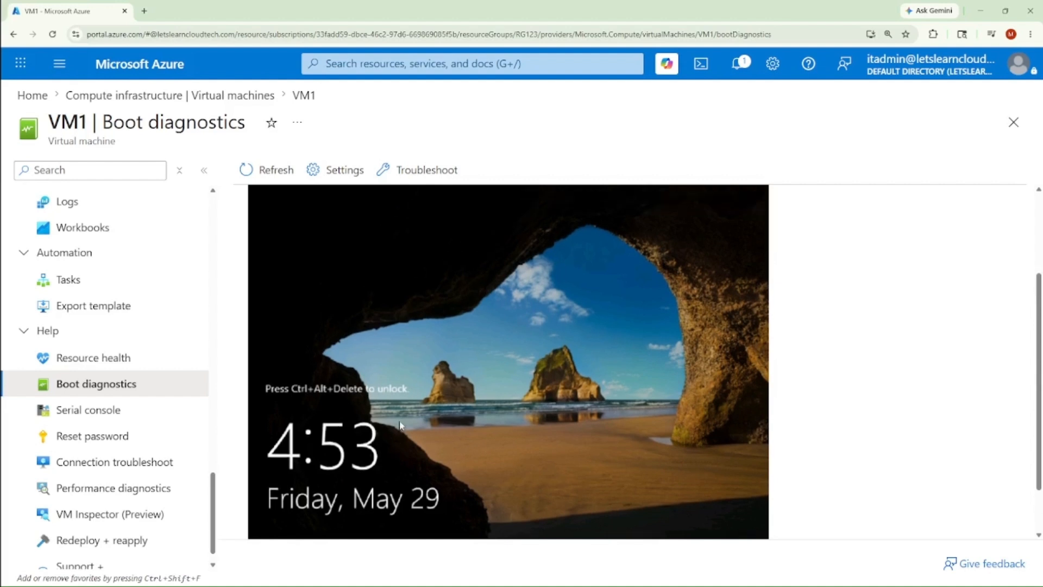
scroll(400, 426, "up", 2)
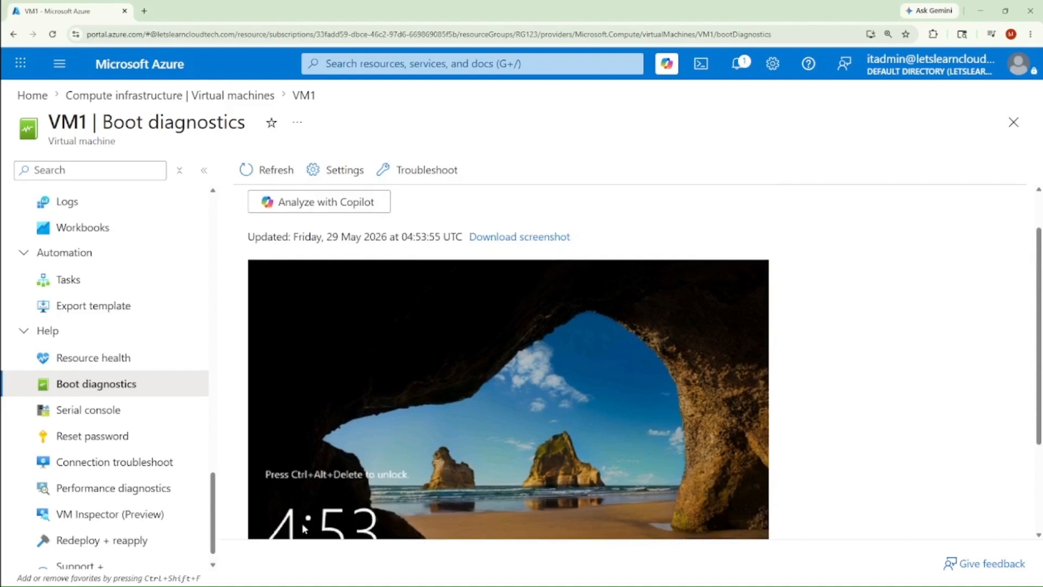
left_click(105, 357)
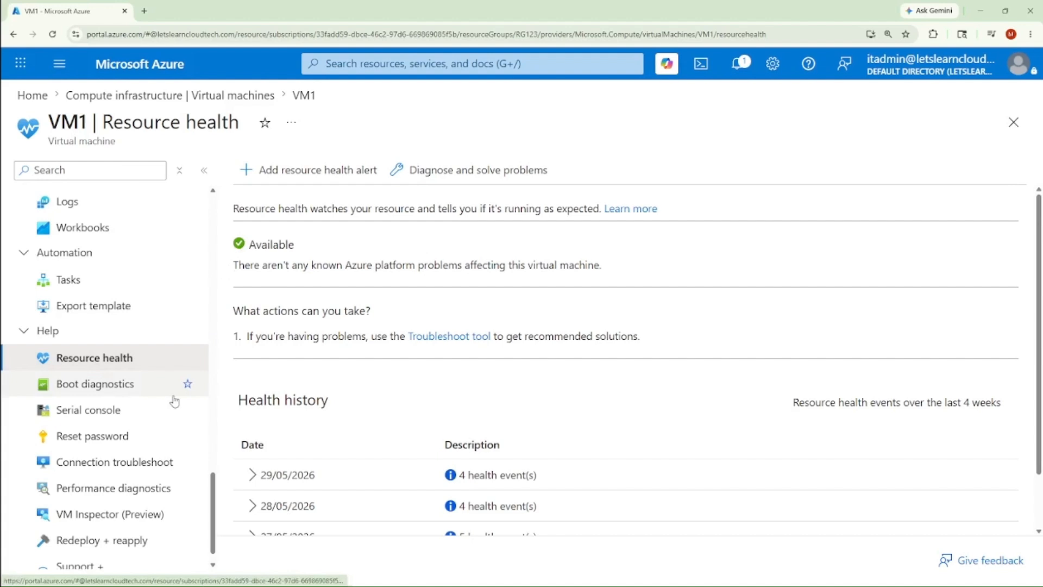
Step: Open the network settings of VM1
scroll(147, 395, "up", 4)
scroll(146, 395, "up", 5)
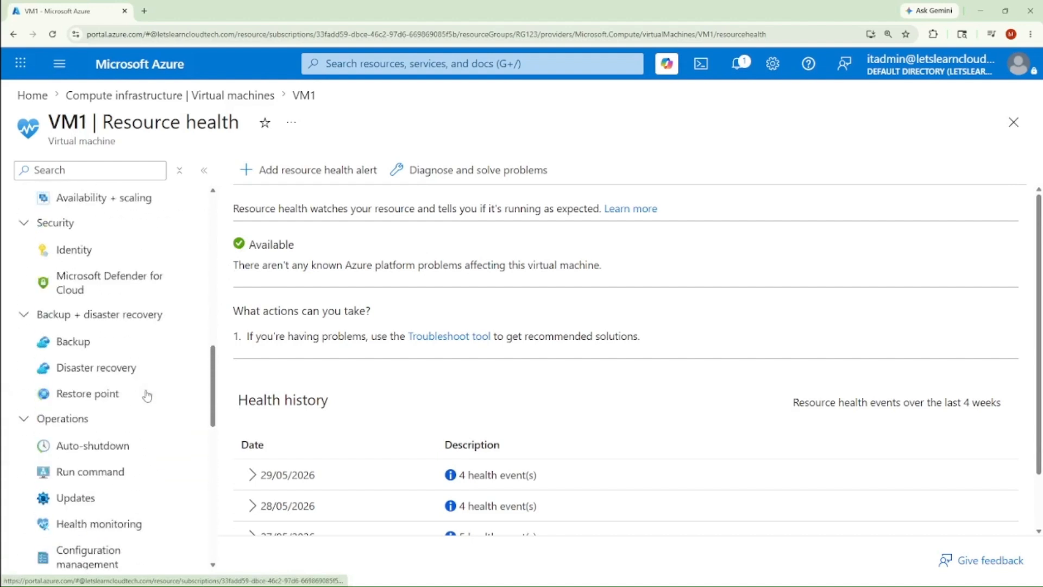
scroll(147, 395, "up", 3)
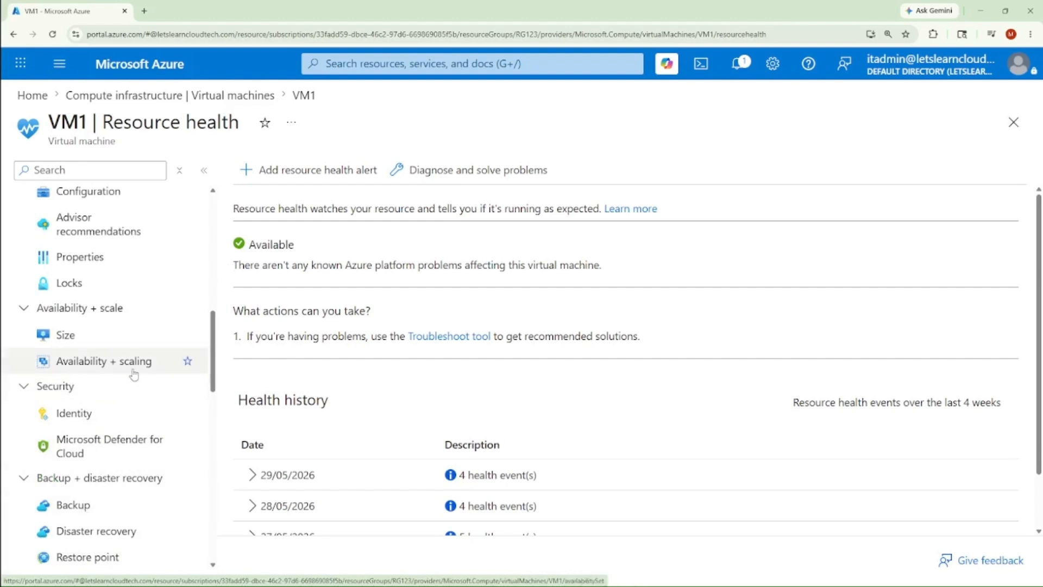
scroll(100, 361, "up", 4)
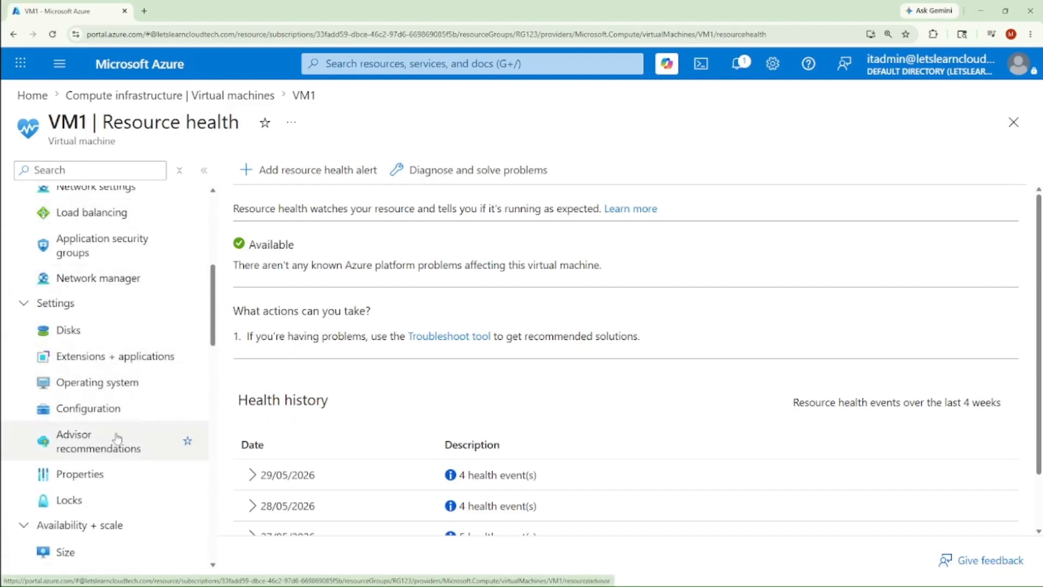
scroll(116, 438, "up", 3)
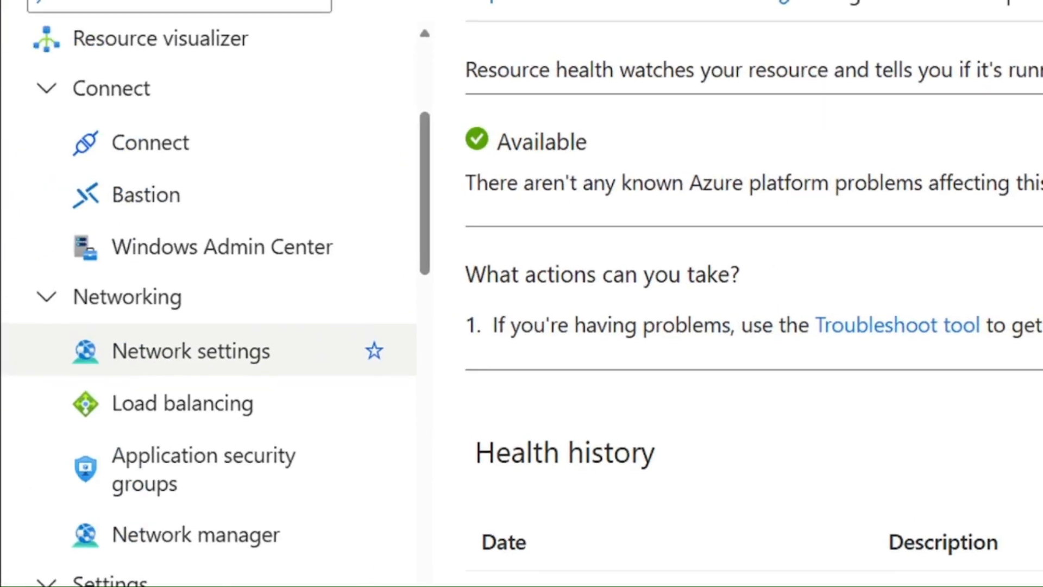
left_click(188, 361)
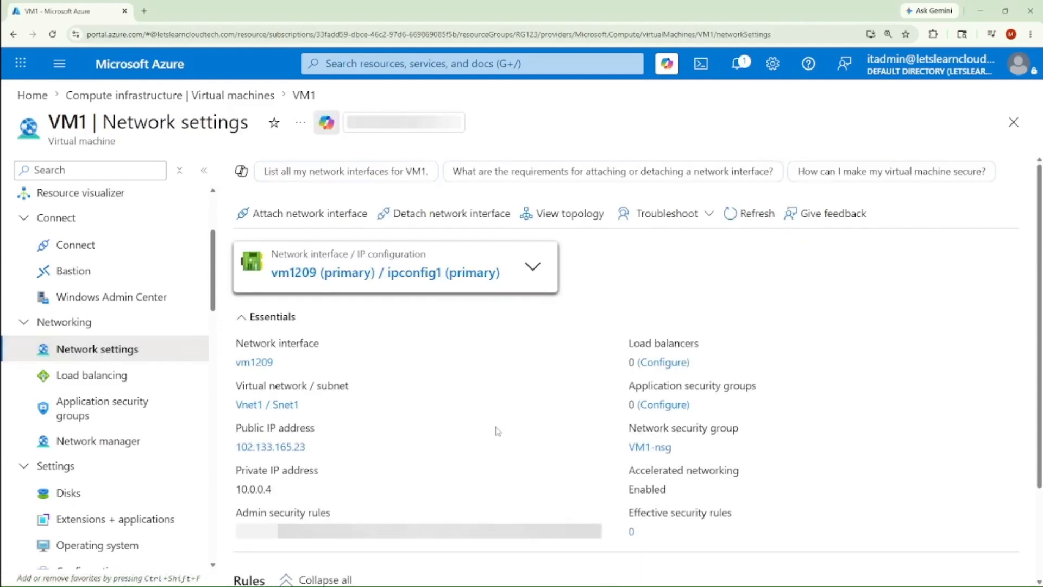
Step: Examine the inbound port rules of the VM1-nsg network security group, especially the RDP rule's port and action
scroll(499, 443, "down", 2)
scroll(501, 444, "down", 5)
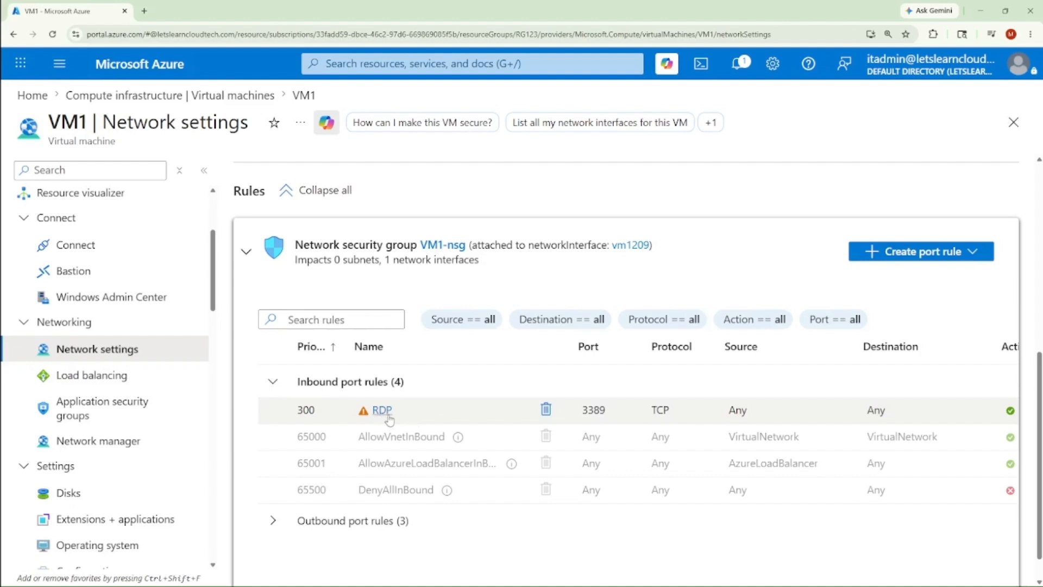
left_click_drag(610, 415, 582, 410)
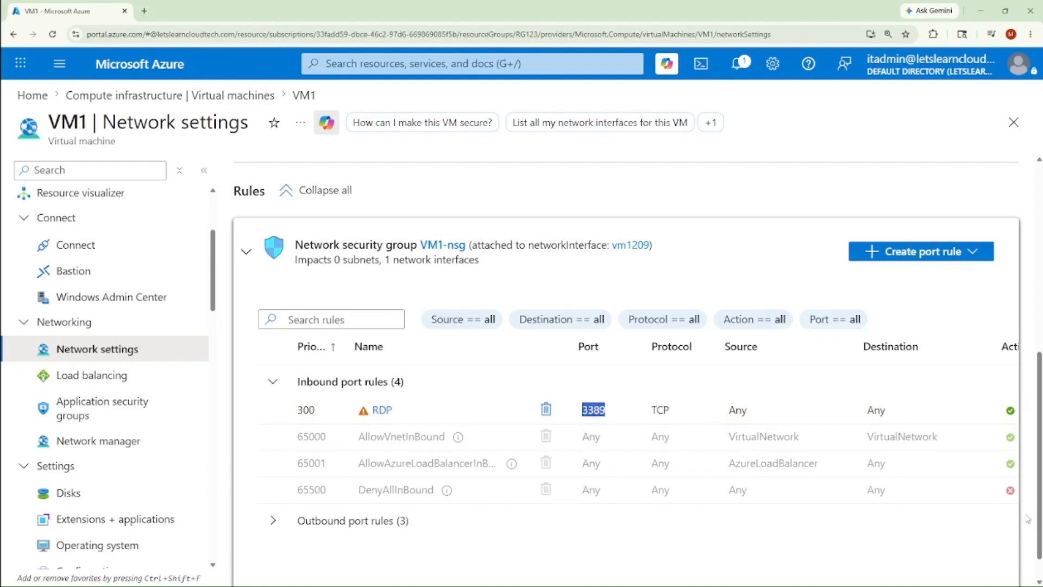
scroll(1012, 579, "down", 1)
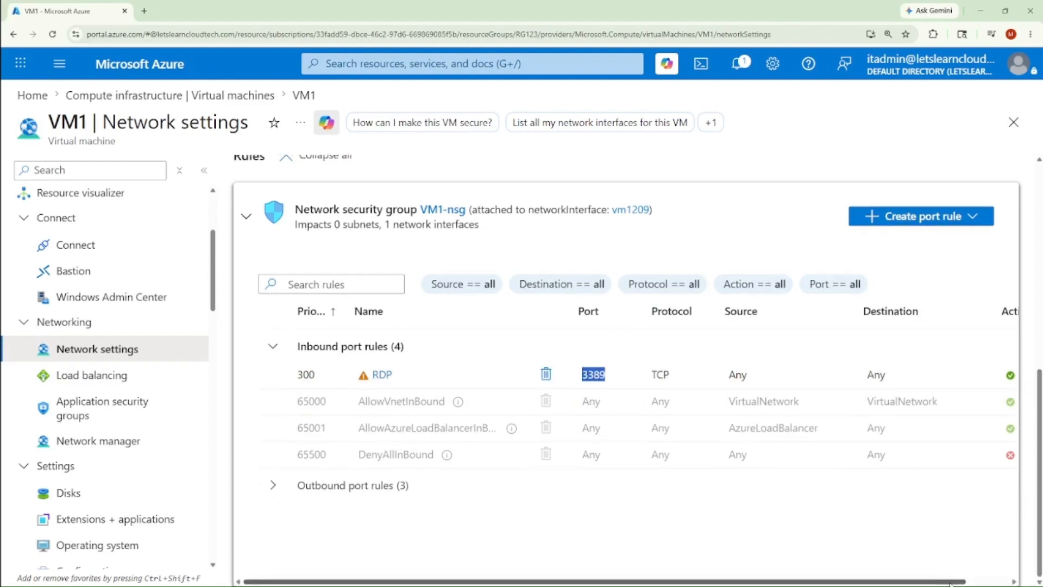
left_click_drag(962, 581, 996, 582)
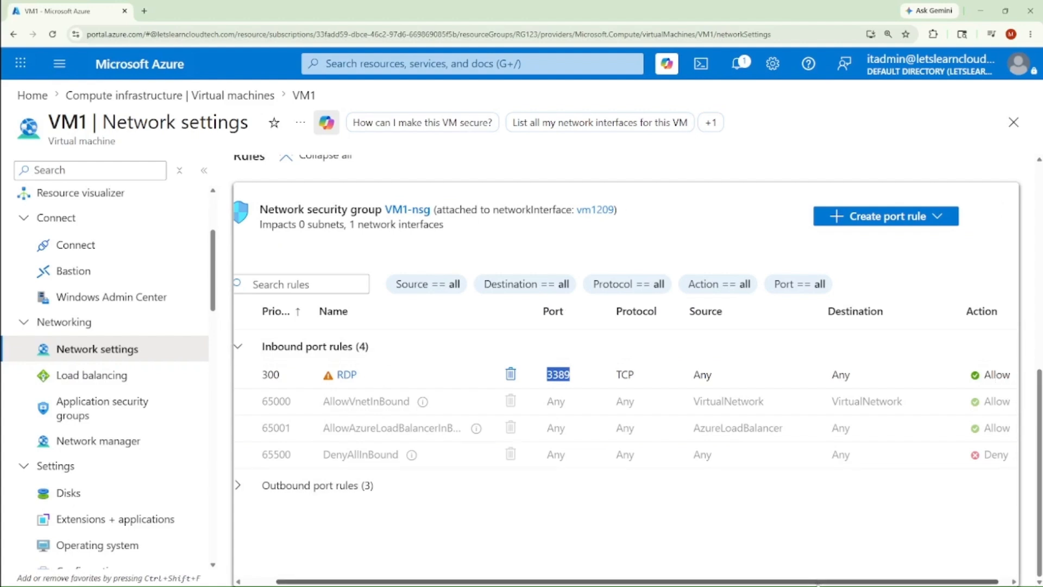
left_click_drag(800, 582, 686, 582)
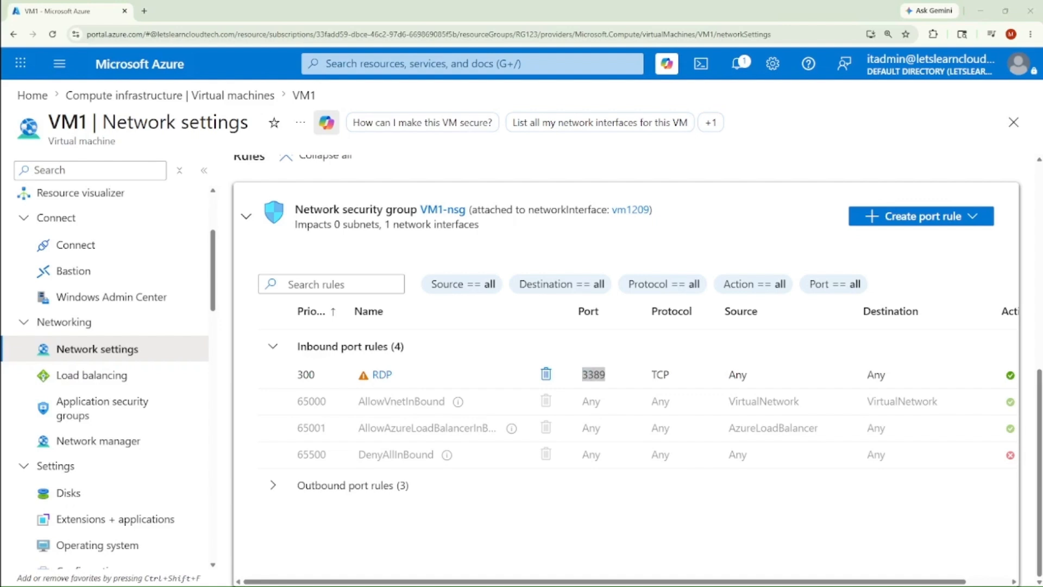
Step: Switch to the Command Prompt, clear its screen and write the command ping 10.0.0.4 without running it
key("alt+Tab")
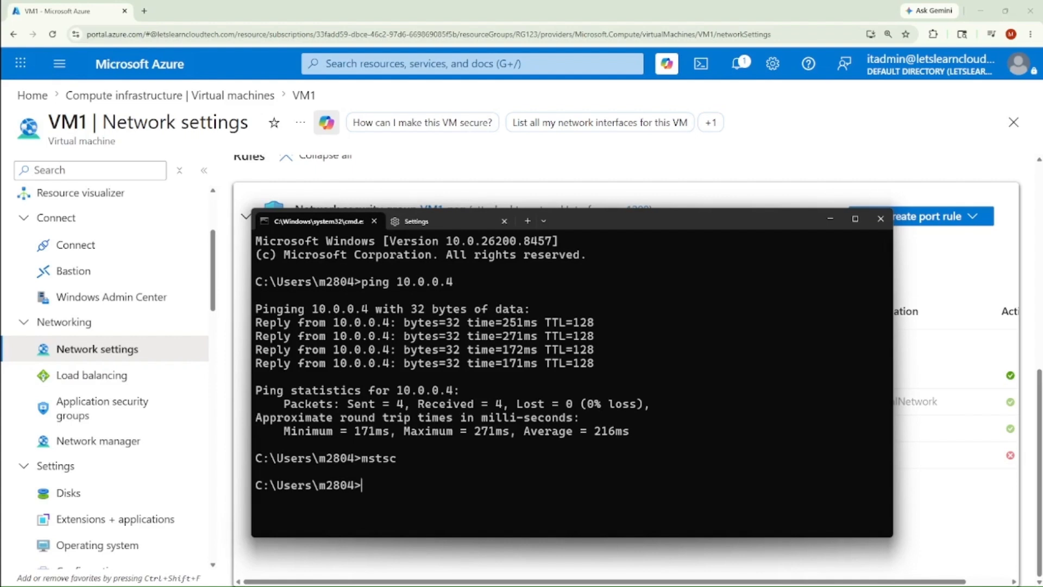
type("cls")
key("Return")
type("ping ")
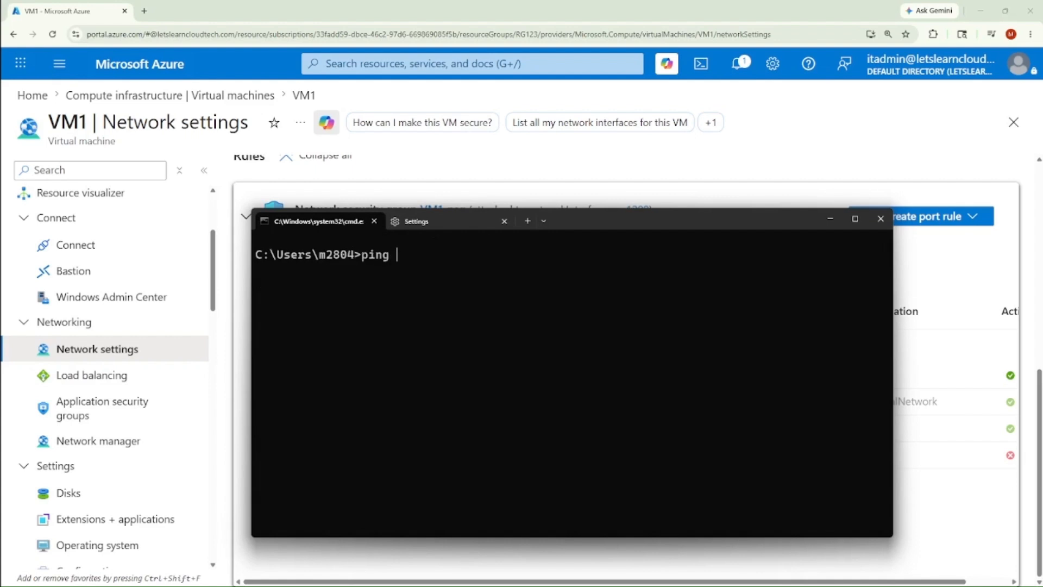
type("10.0.0.4")
Step: Look up VM1's private IP address in its overview properties and run the prepared ping in the Command Prompt
scroll(169, 263, "up", 3)
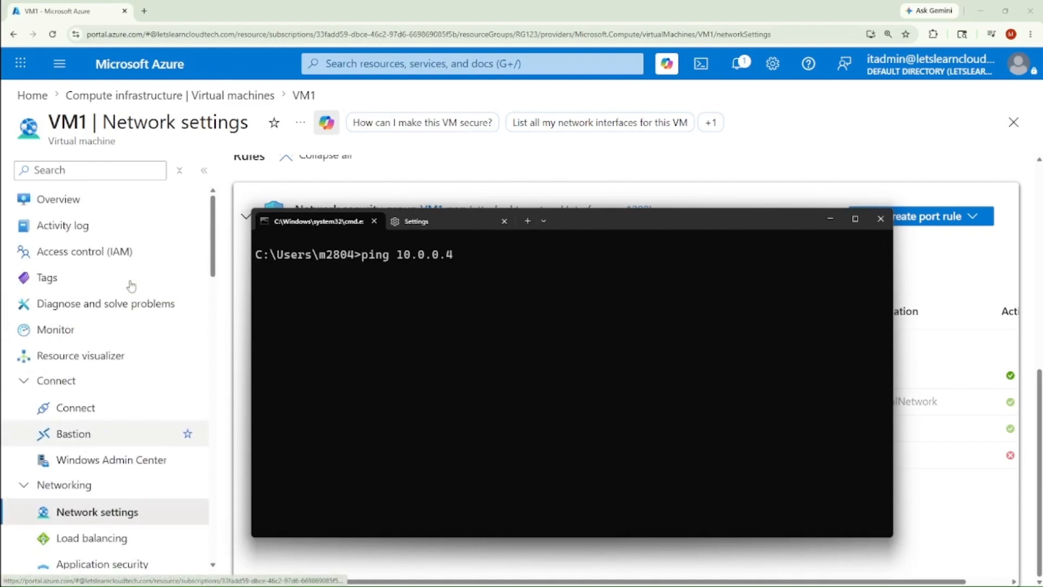
left_click(69, 200)
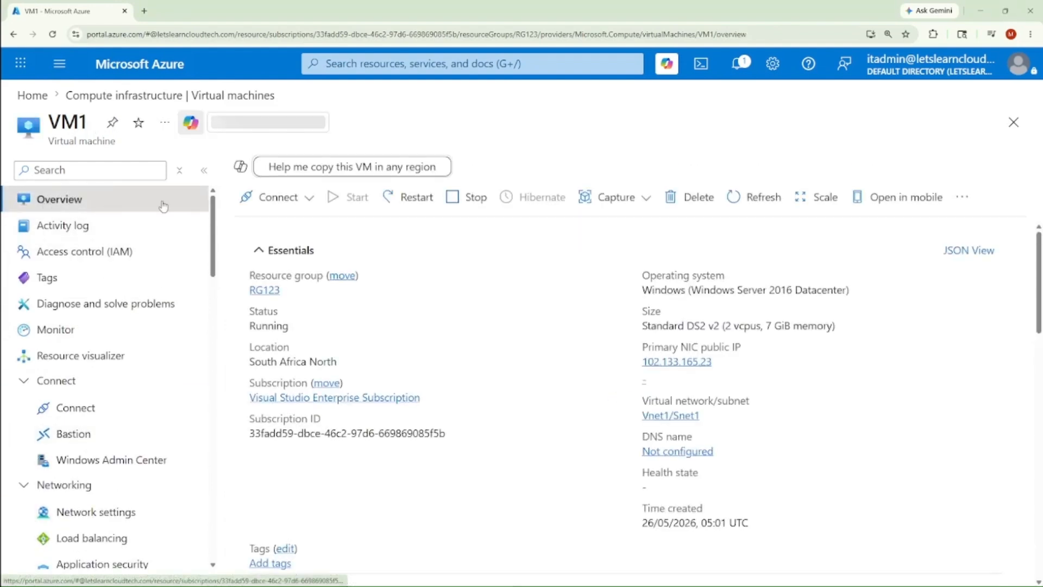
scroll(576, 405, "down", 5)
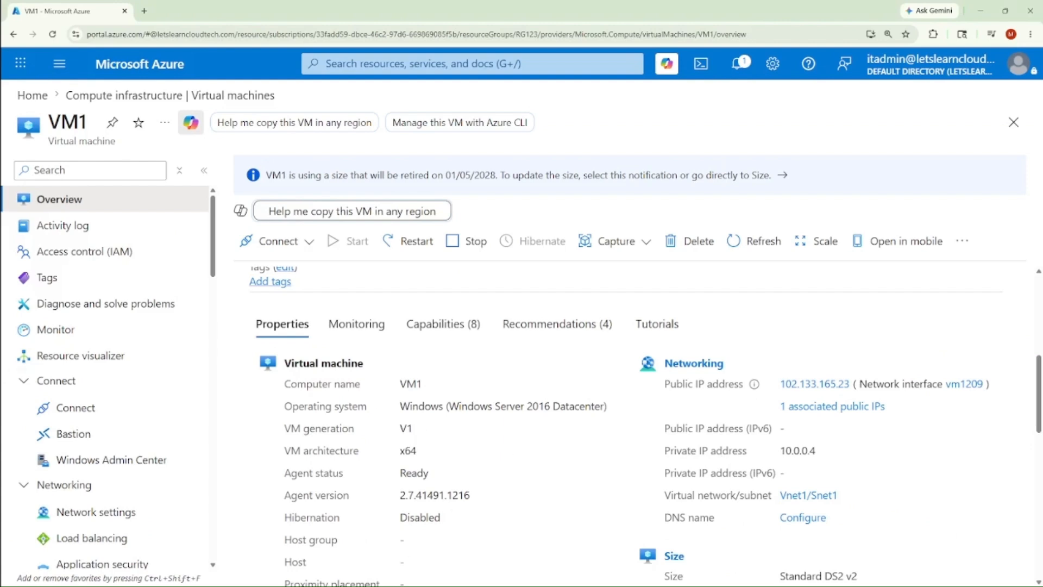
key("alt+Tab")
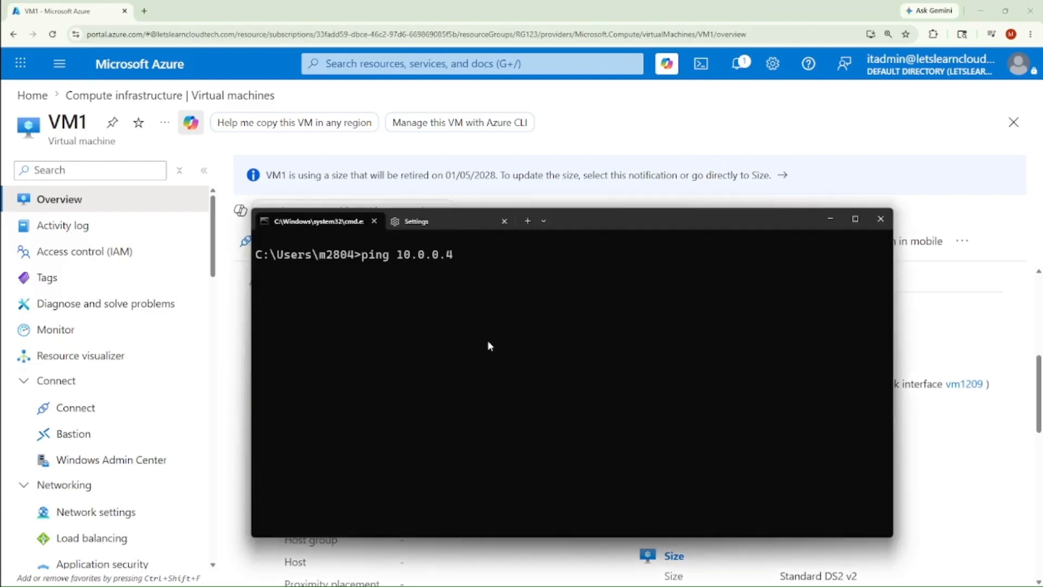
key("Return")
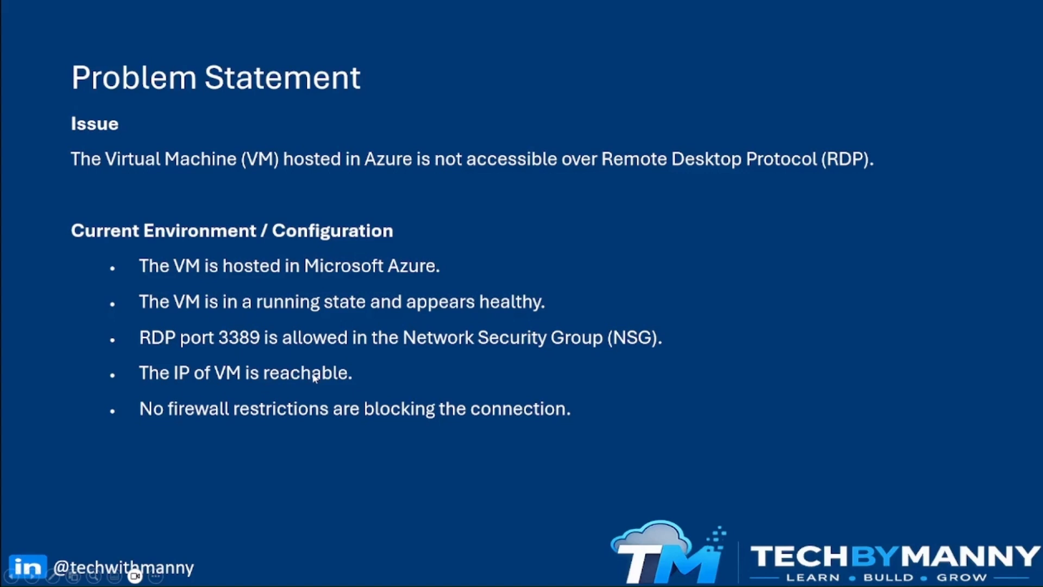
Step: Return to the Command Prompt and launch Remote Desktop Connection with the mstsc command
key("alt+Tab")
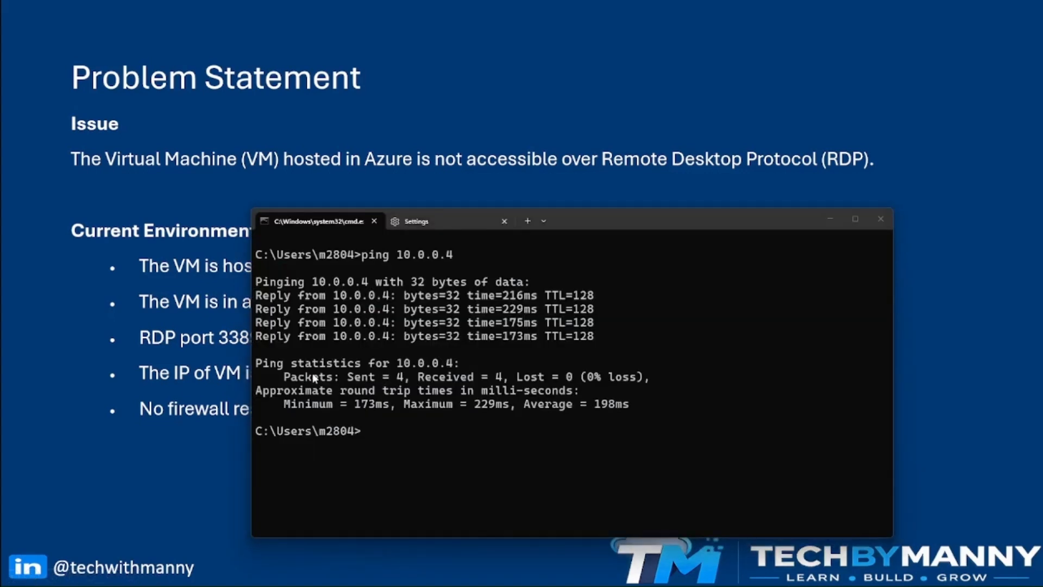
key("alt+Tab")
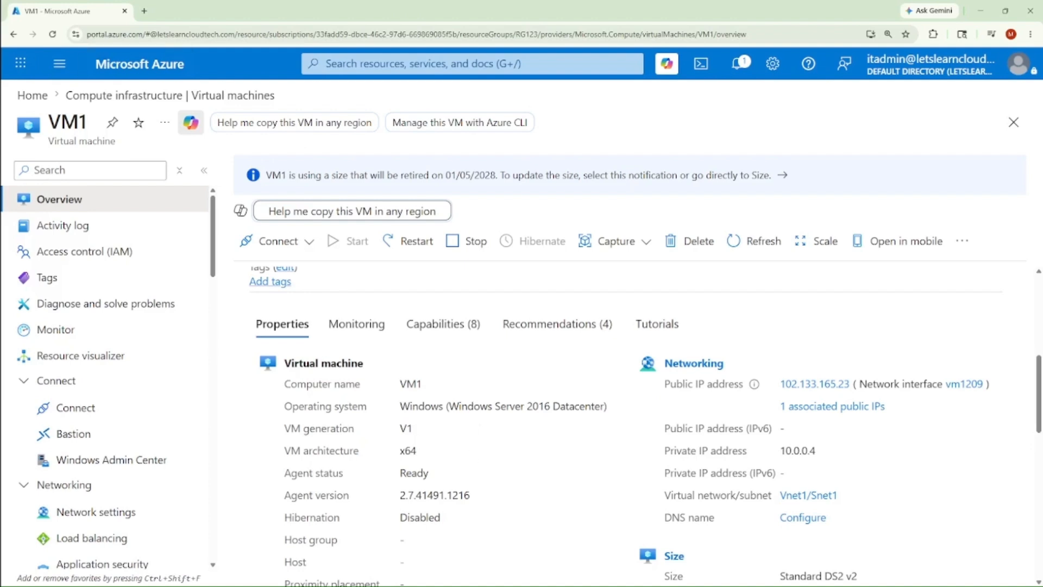
key("alt+Tab")
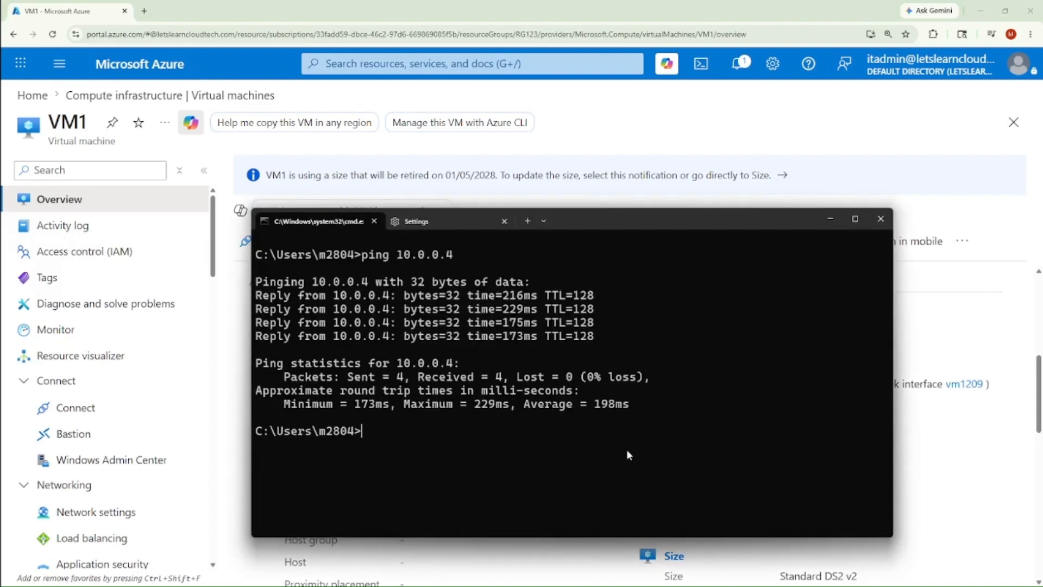
type("mstsc")
key("Return")
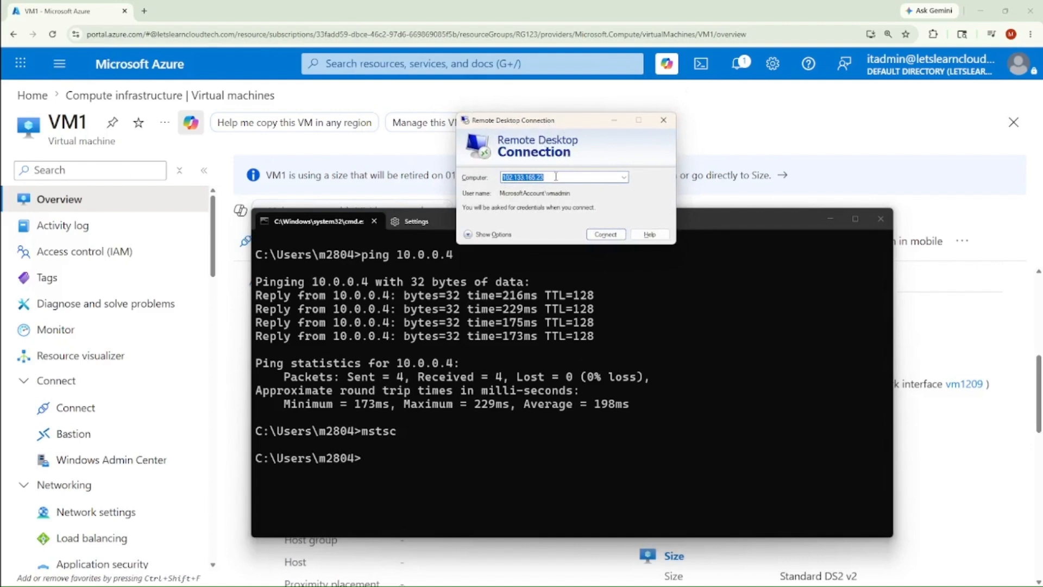
Step: Try to connect to 10.0.0.4 with Remote Desktop Connection, dismissing any error message and closing the connection window
left_click_drag(556, 177, 501, 180)
type("10")
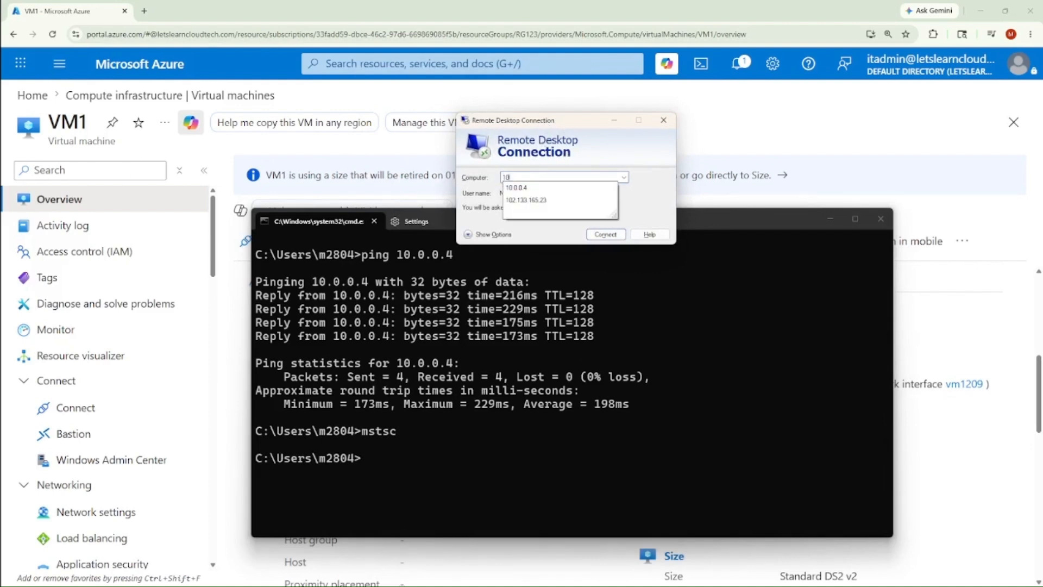
type(".0.0.")
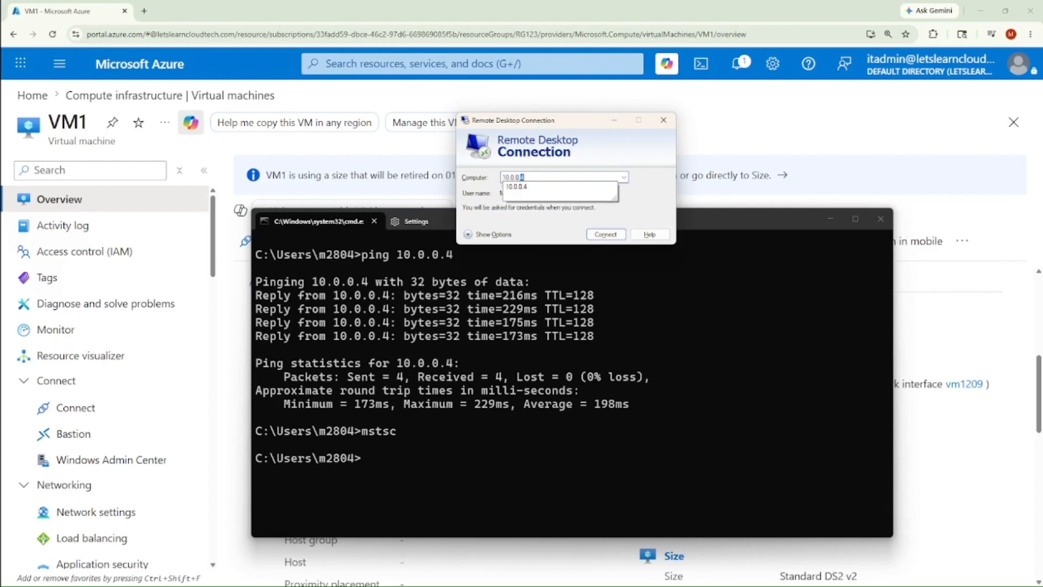
type("4")
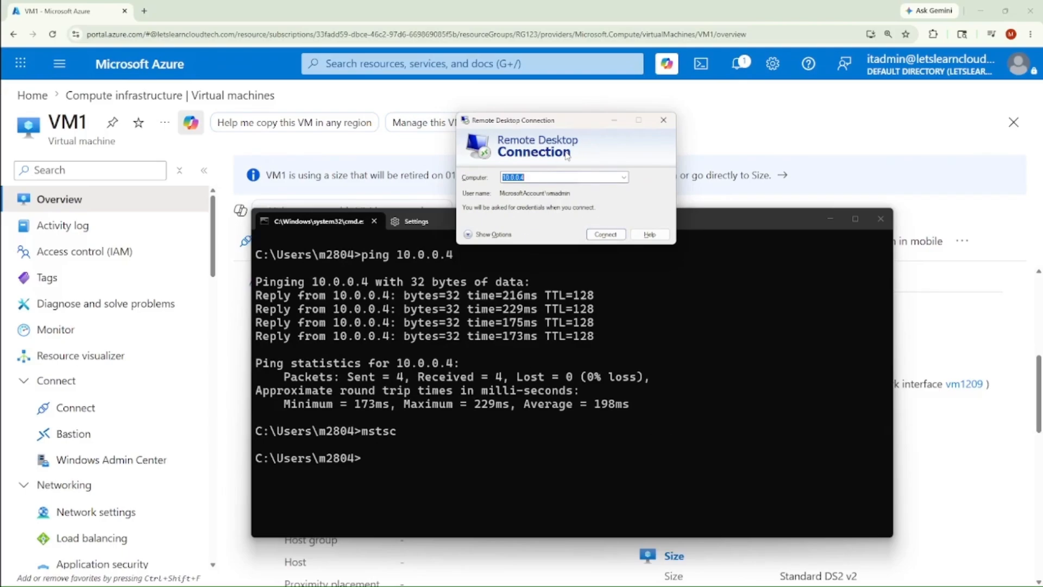
left_click(676, 320)
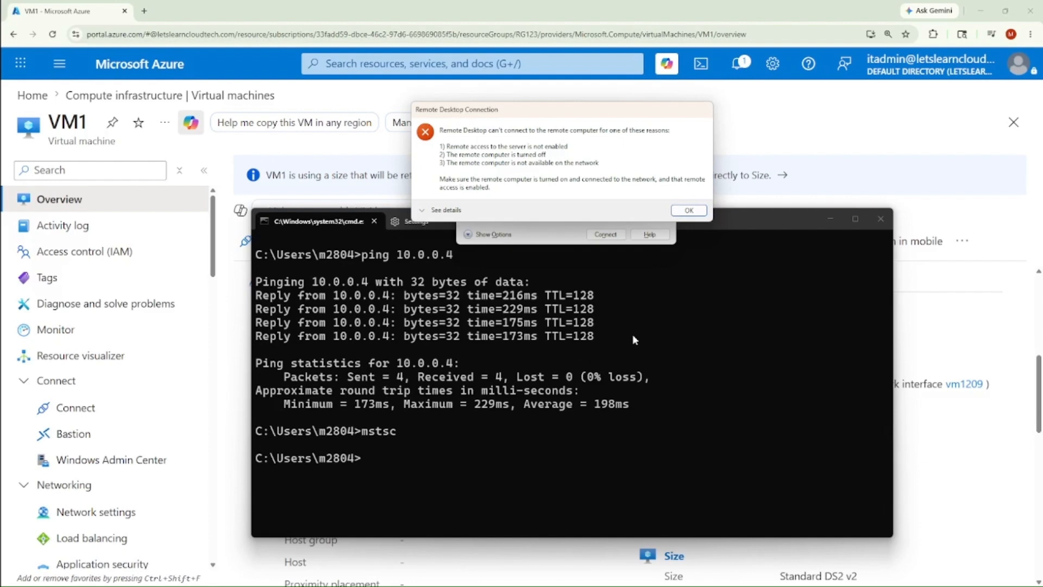
left_click(689, 210)
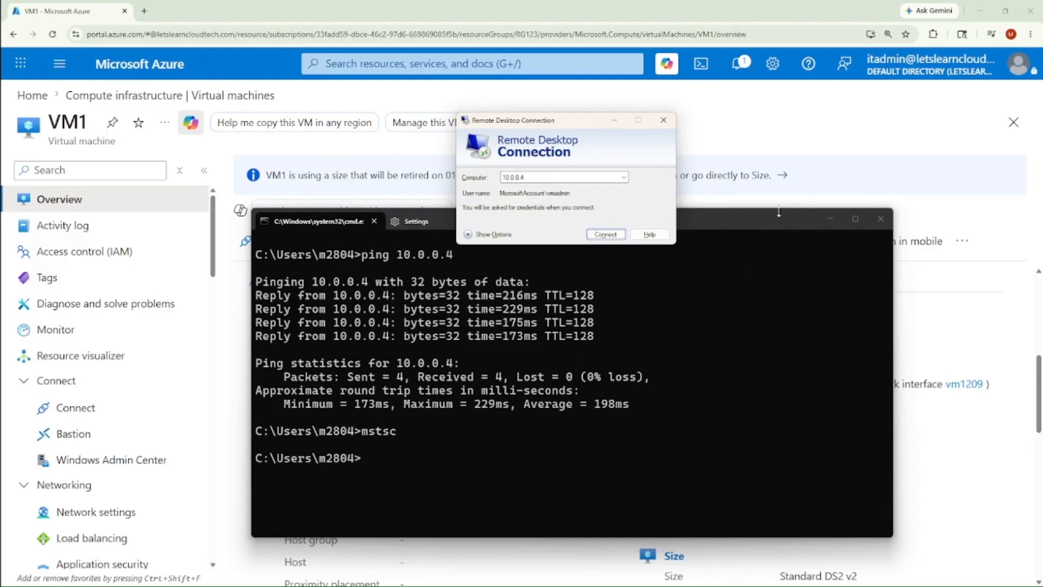
left_click(664, 120)
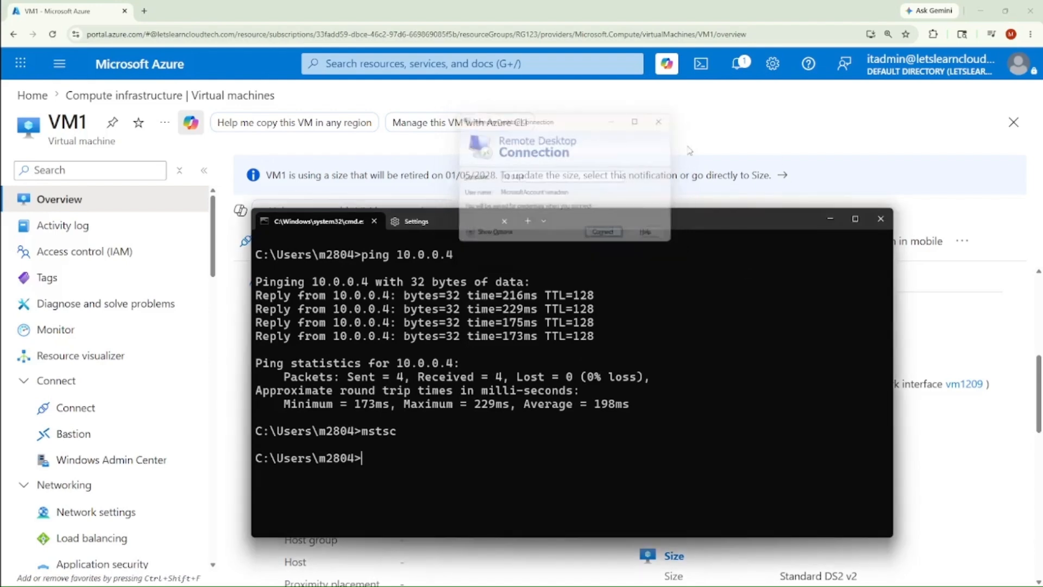
Step: Minimise the Command Prompt and open VM1's Run command page in the Azure portal
left_click(830, 219)
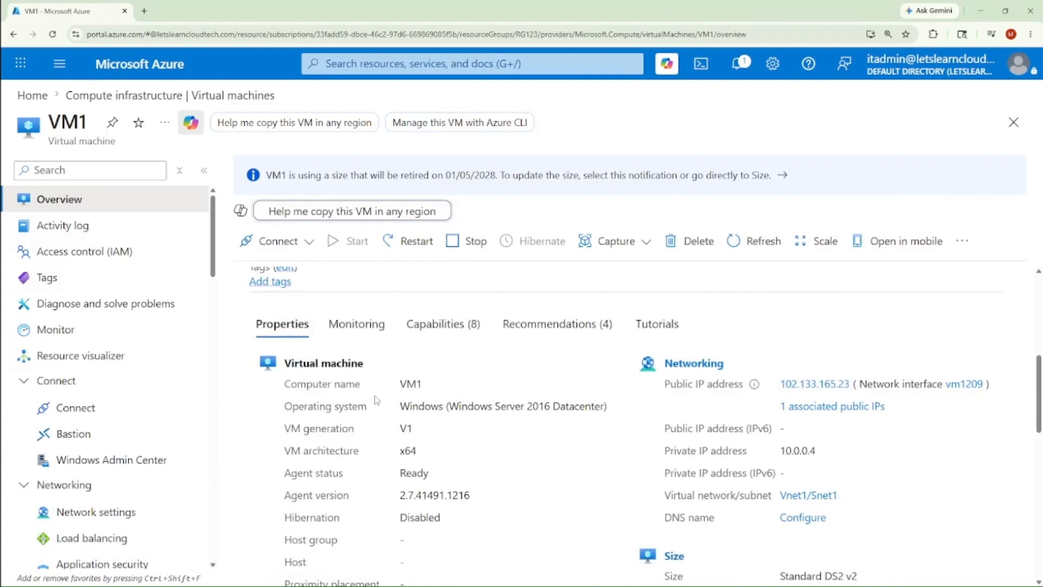
scroll(123, 366, "down", 10)
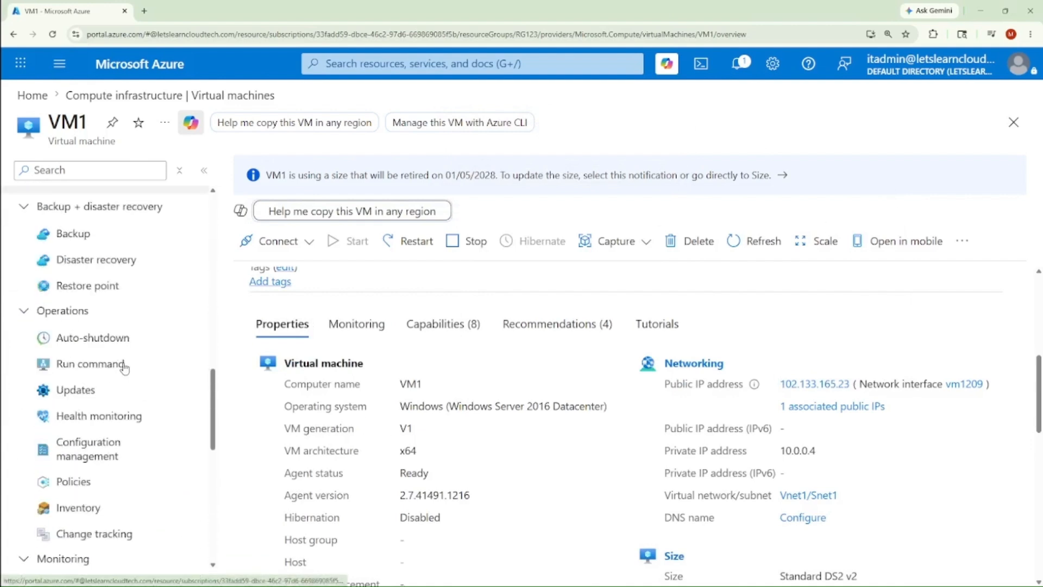
scroll(124, 368, "up", 6)
scroll(125, 368, "down", 12)
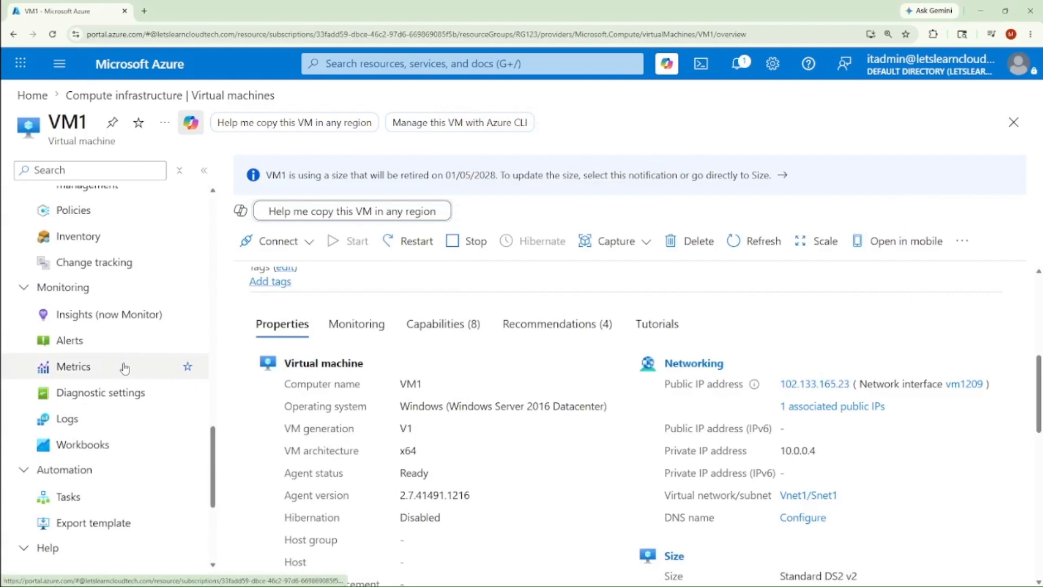
scroll(124, 368, "up", 4)
left_click(93, 311)
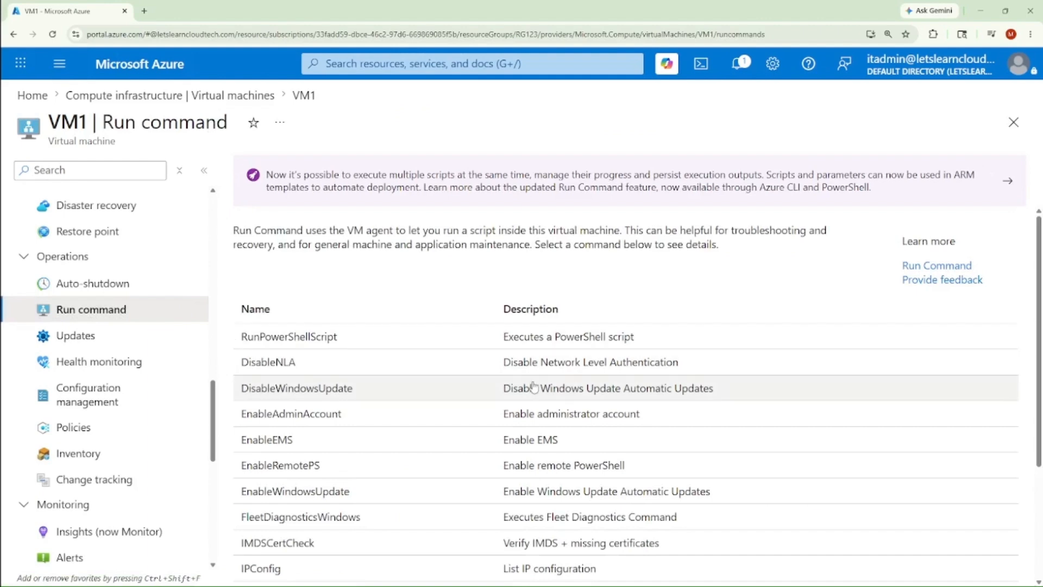
Step: Look through the available Run command scripts and open RDPSettings, which verifies the RDP listener settings
scroll(497, 406, "down", 2)
scroll(475, 417, "up", 1)
scroll(474, 417, "up", 1)
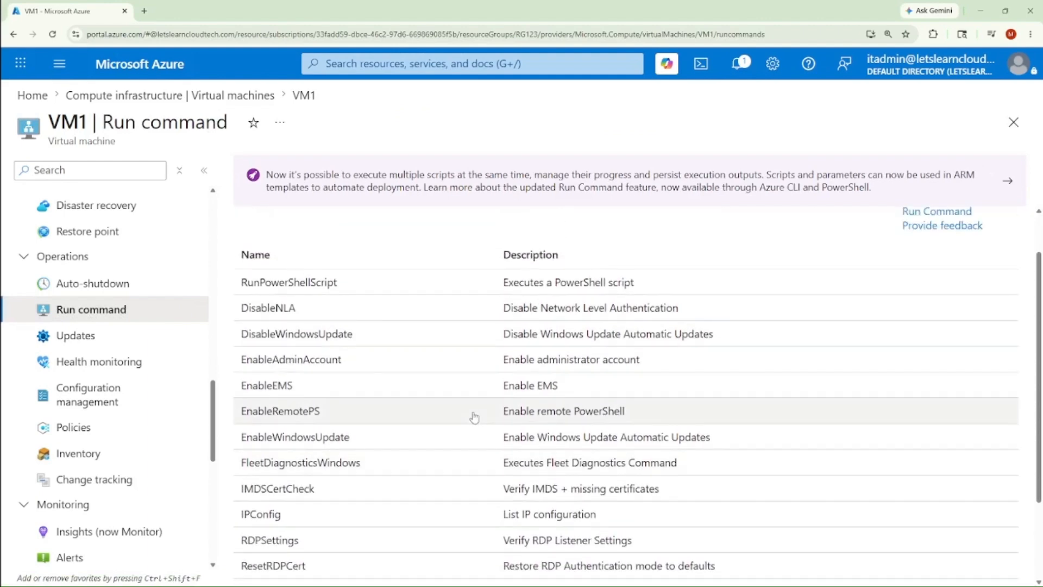
scroll(475, 417, "down", 1)
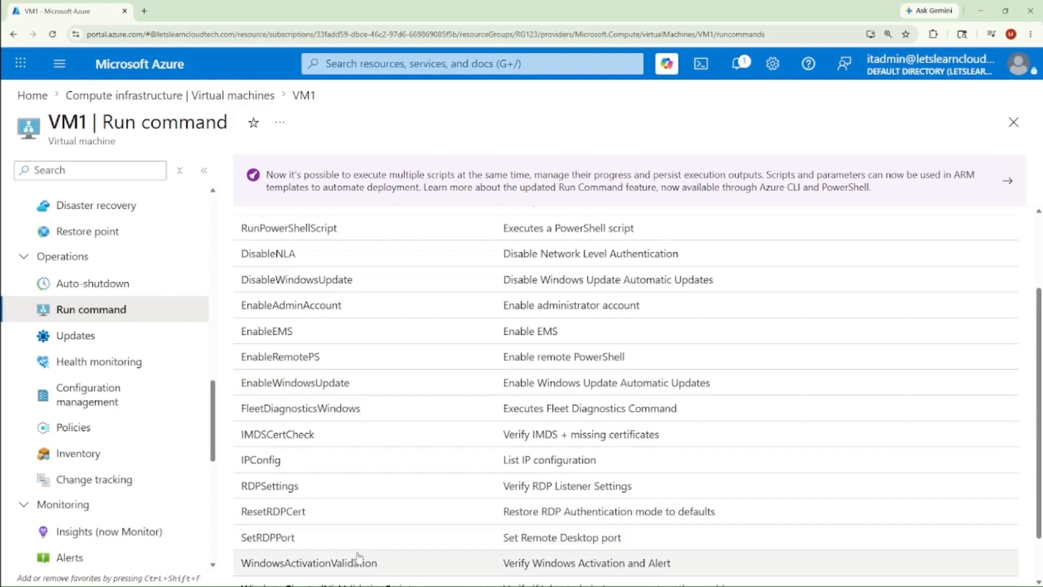
scroll(384, 433, "up", 1)
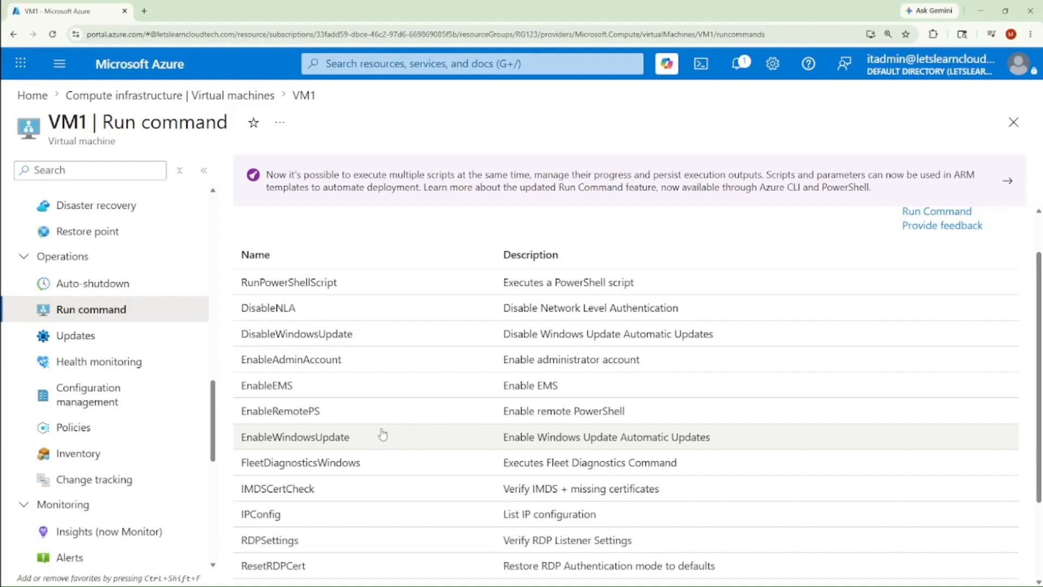
scroll(382, 433, "down", 2)
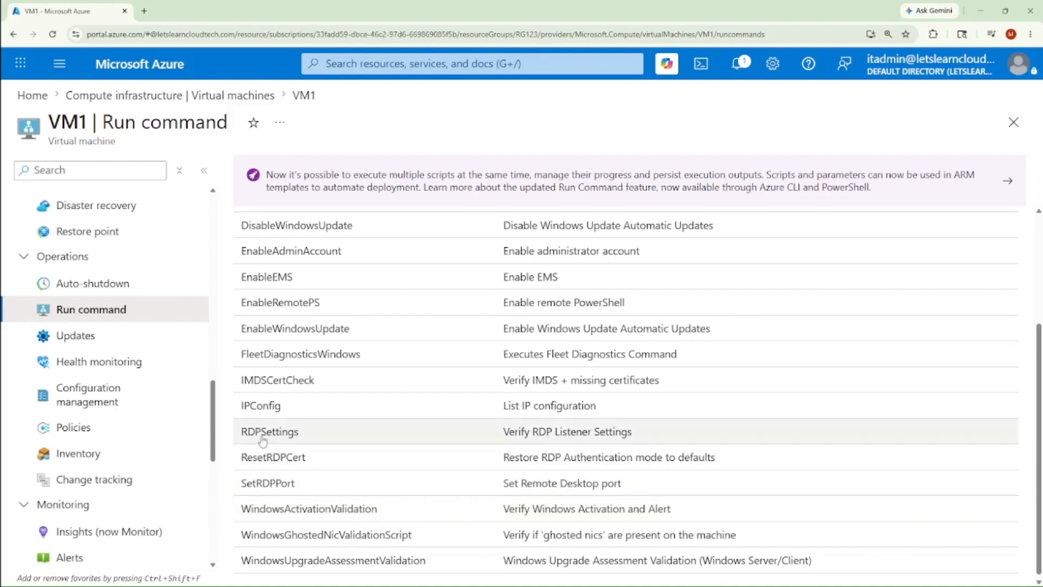
left_click(505, 438)
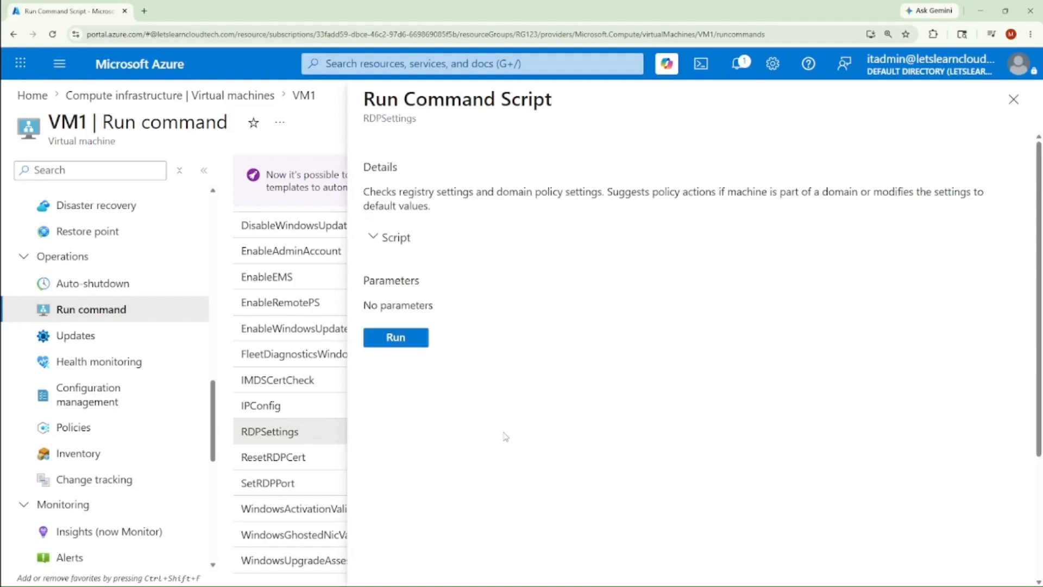
Step: Expand the RDPSettings script and examine its code, especially the registry paths and the check for domain membership
left_click(372, 237)
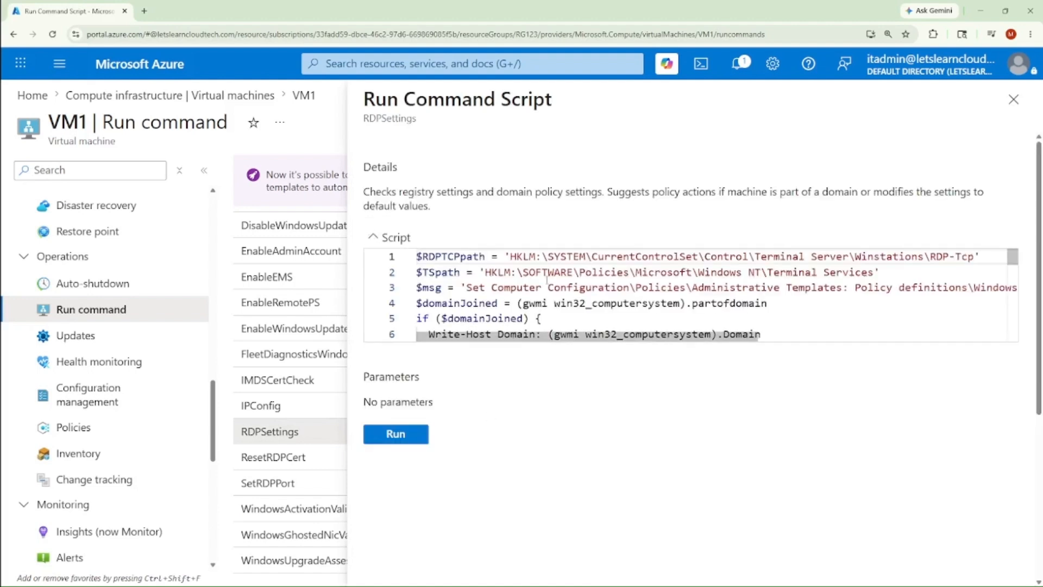
scroll(546, 280, "down", 2)
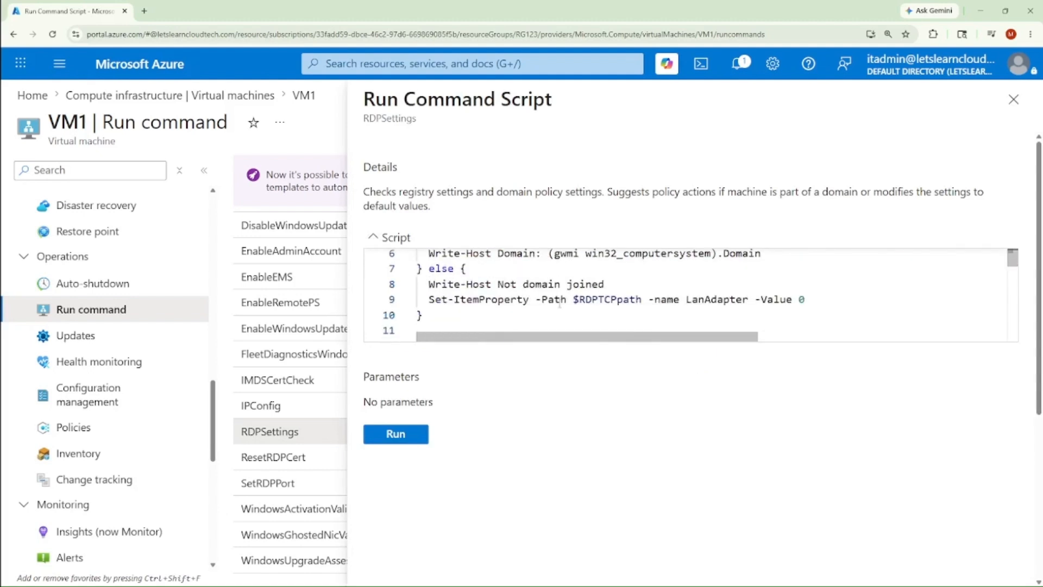
scroll(560, 304, "up", 2)
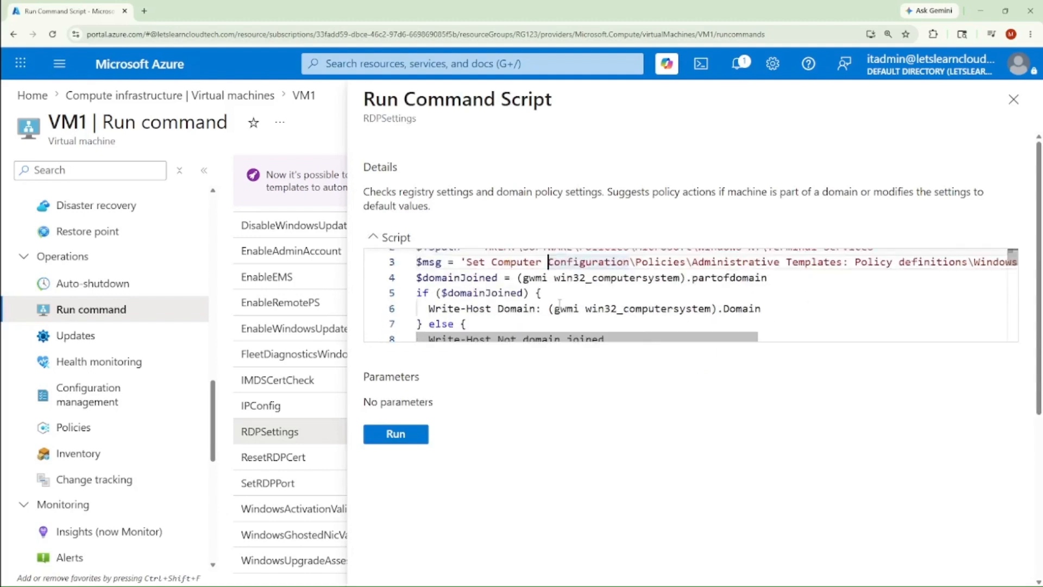
scroll(560, 303, "up", 1)
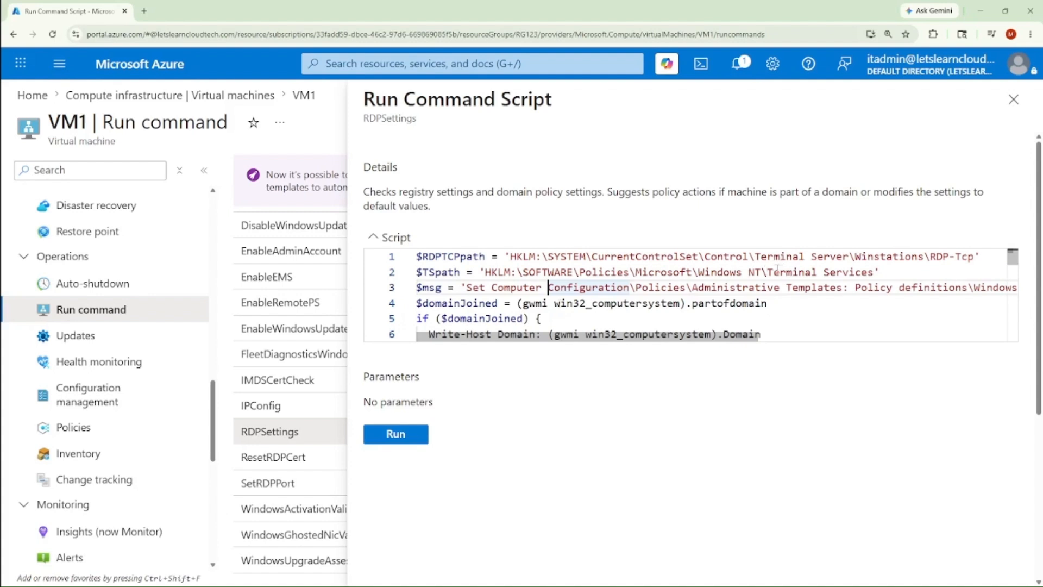
scroll(777, 288, "down", 3)
scroll(776, 294, "up", 3)
scroll(559, 313, "down", 2)
scroll(559, 313, "down", 5)
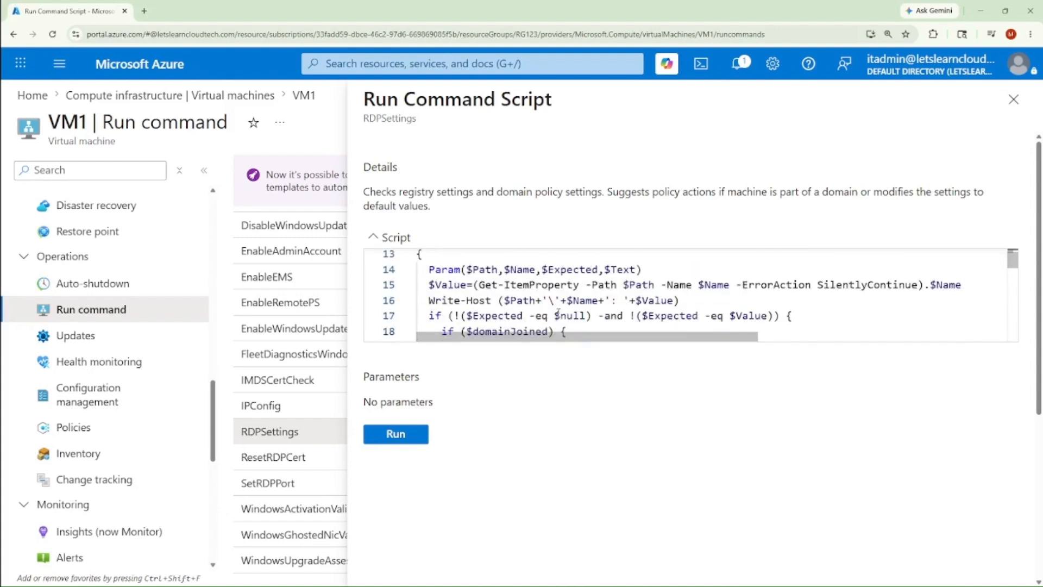
Step: Run the RDPSettings script on VM1 and examine the fDenyTSConnections entry in its output
left_click(411, 438)
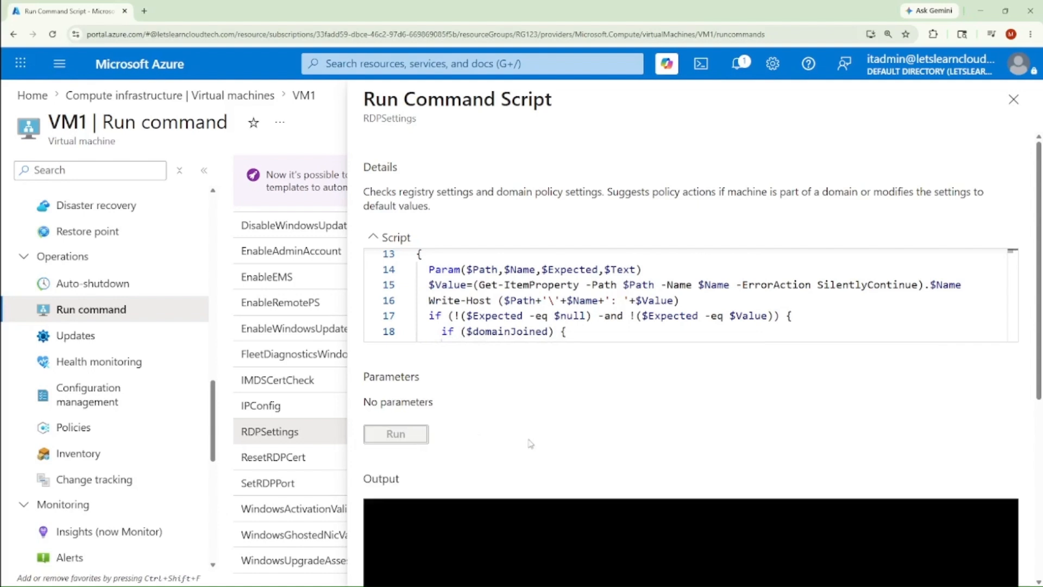
scroll(530, 443, "down", 2)
scroll(530, 444, "down", 3)
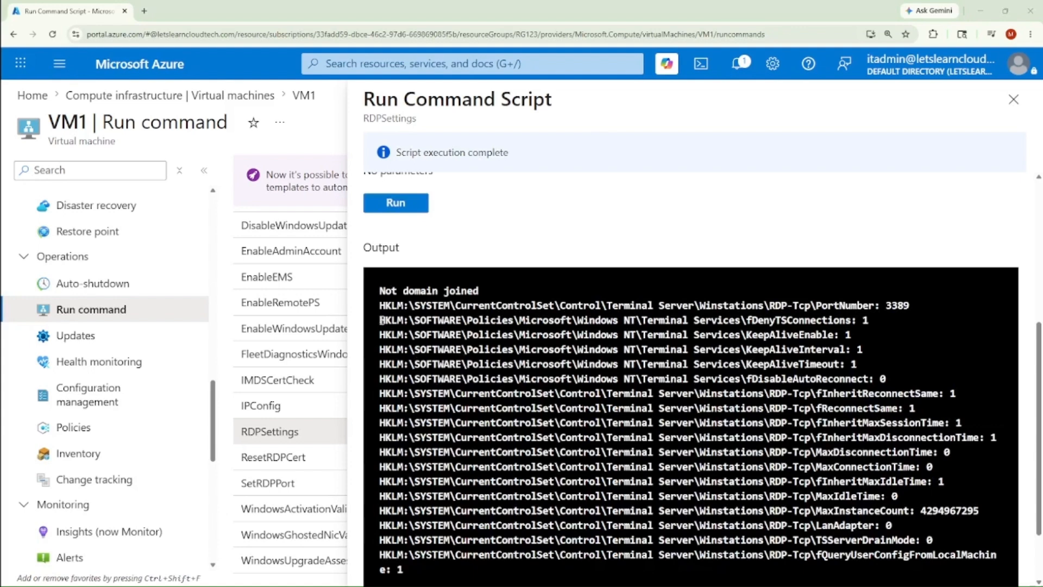
left_click_drag(380, 320, 664, 320)
left_click_drag(848, 321, 870, 324)
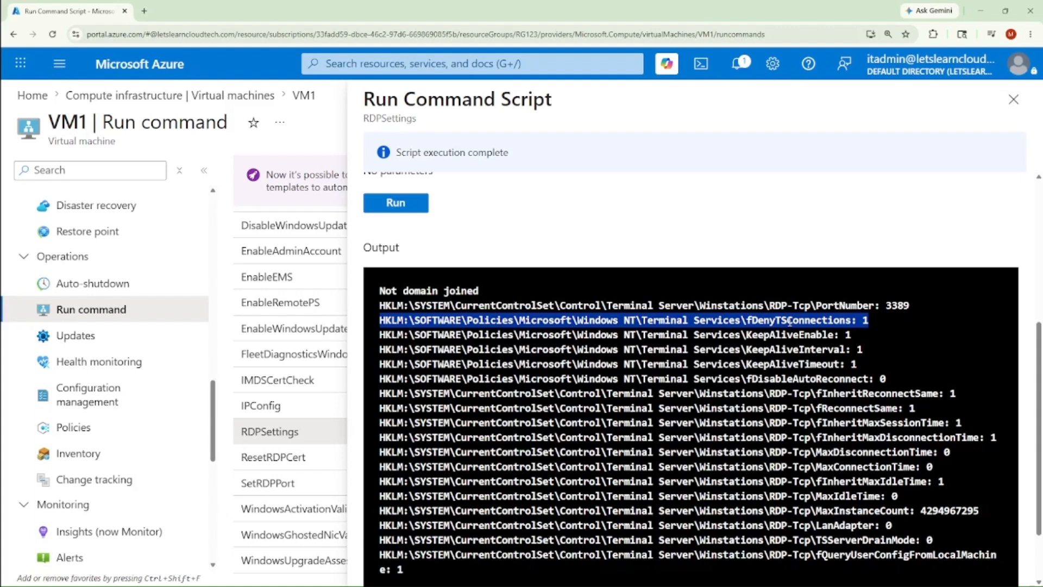
left_click(877, 319)
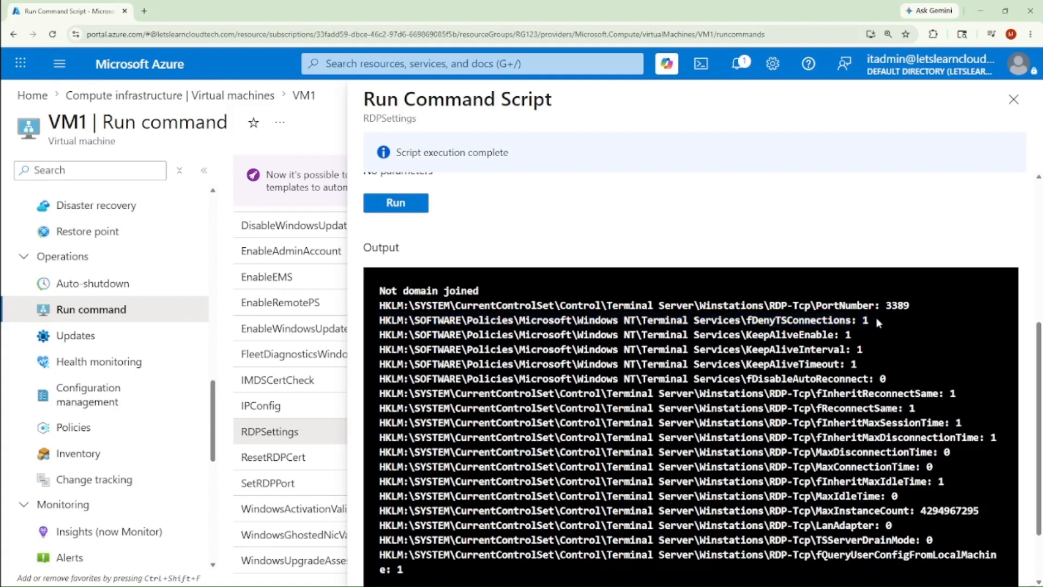
left_click_drag(863, 321, 869, 321)
Step: Close the RDPSettings script and open RunPowerShellScript from the list of run commands
left_click(1014, 99)
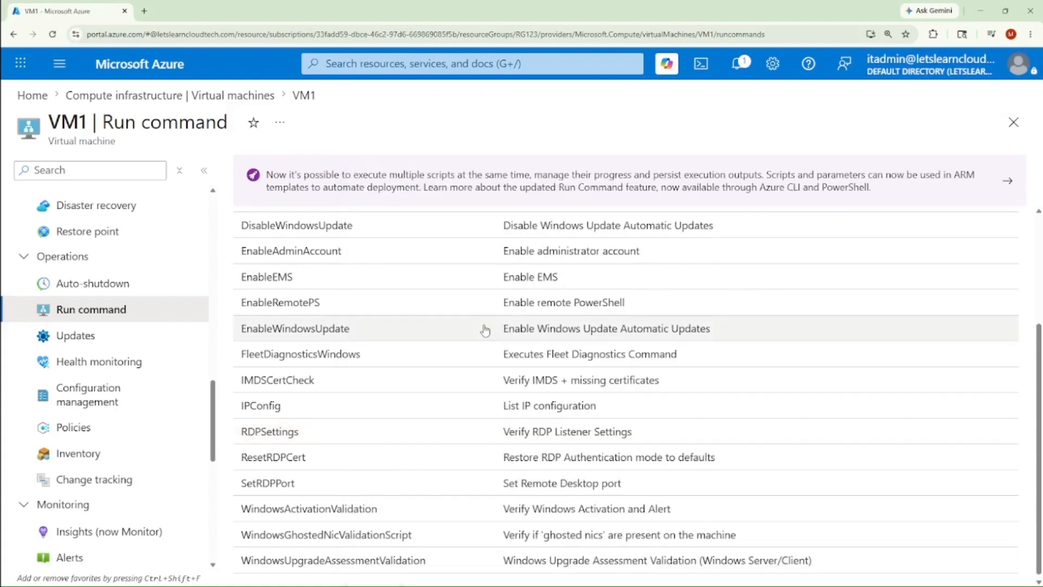
scroll(482, 328, "up", 3)
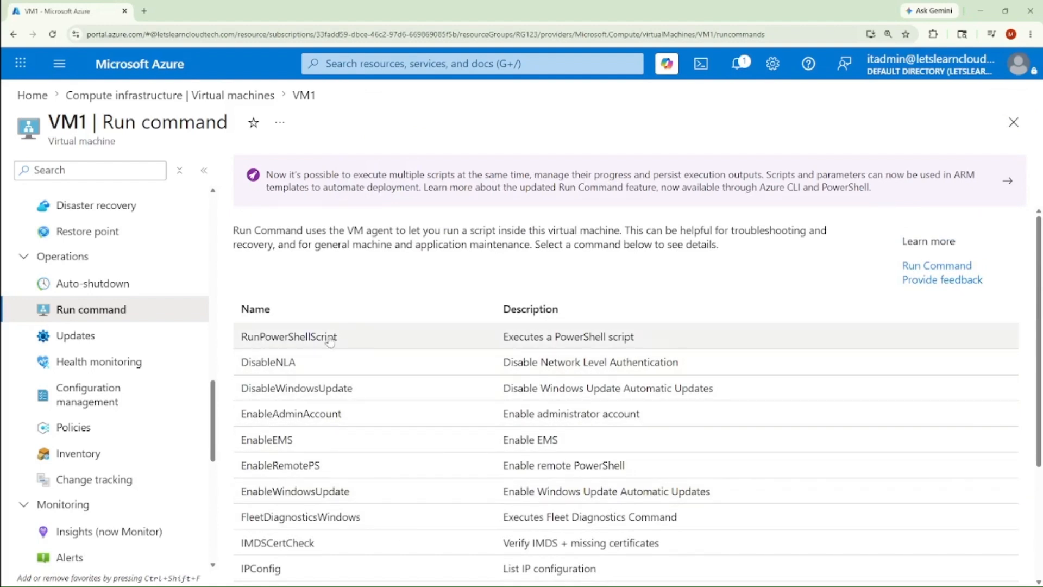
left_click(294, 339)
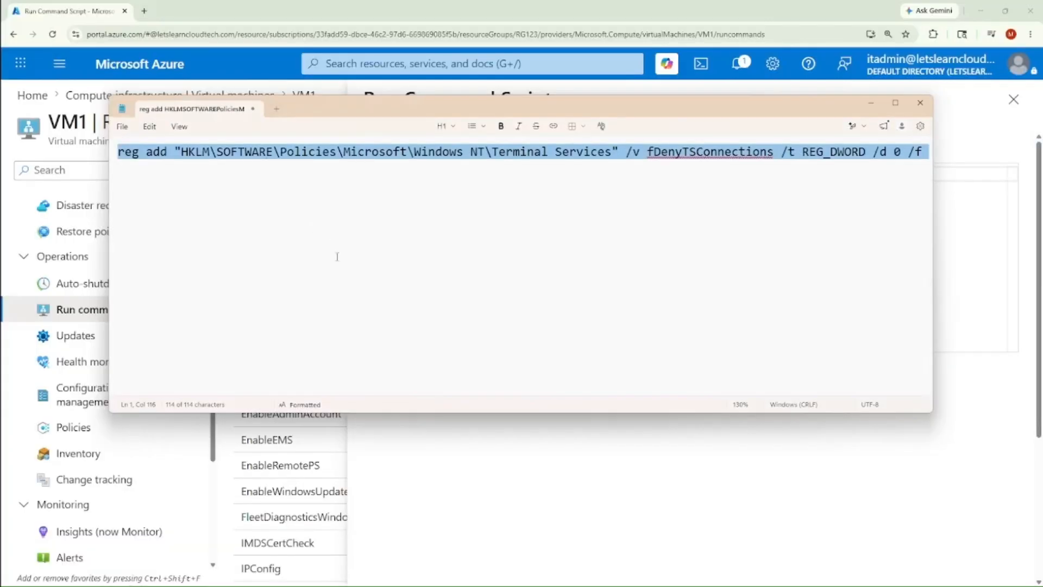
Step: Copy from Notepad into the PowerShell script: reg add "HKLM\SOFTWARE\Policies\Microsoft\Windows NT\Terminal Services" /v fDenyTSConnections /t REG_DWORD /d 0 /f
left_click(344, 265)
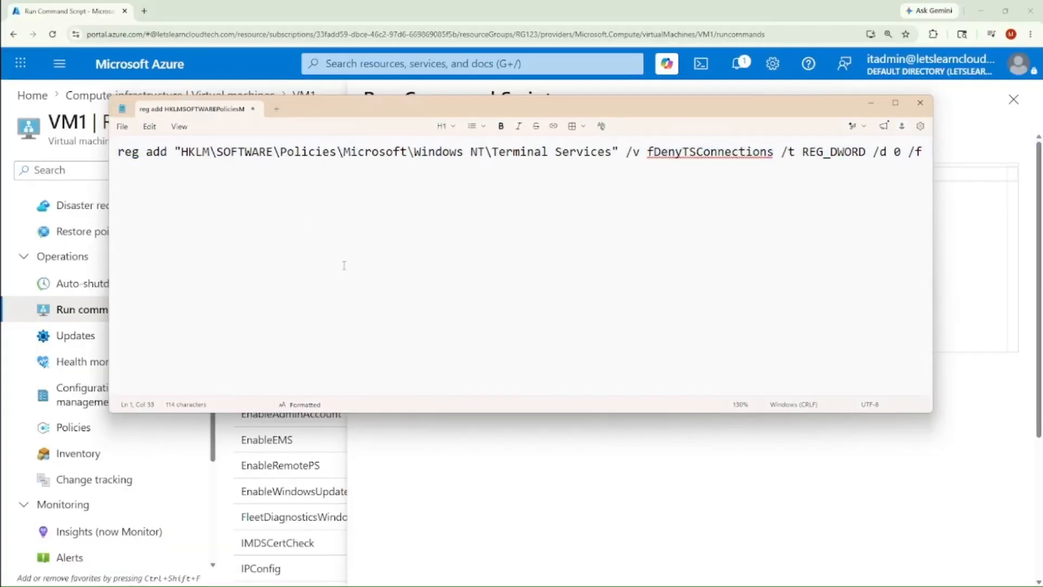
left_click_drag(454, 115, 445, 173)
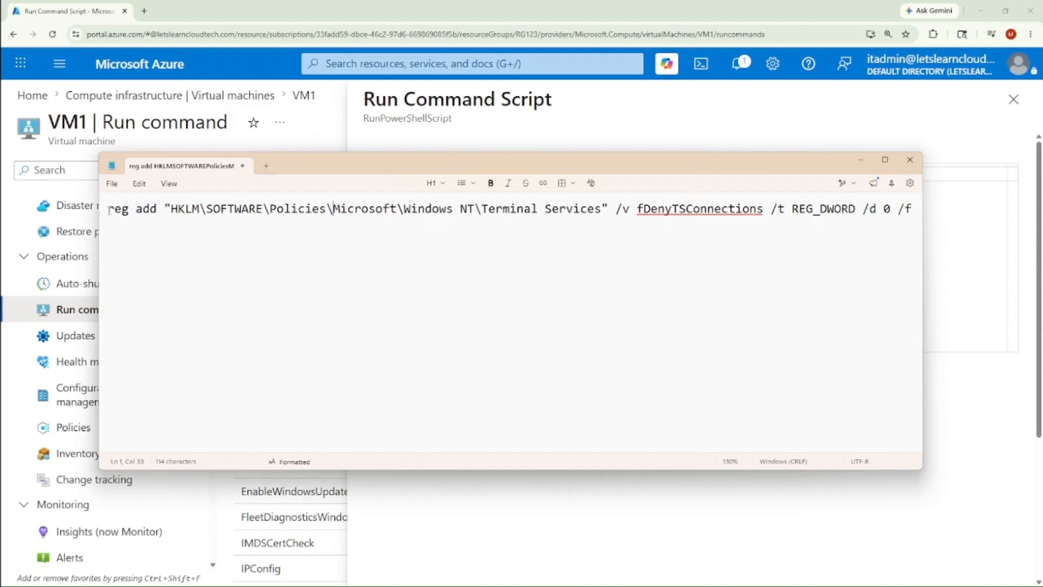
left_click_drag(108, 211, 912, 241)
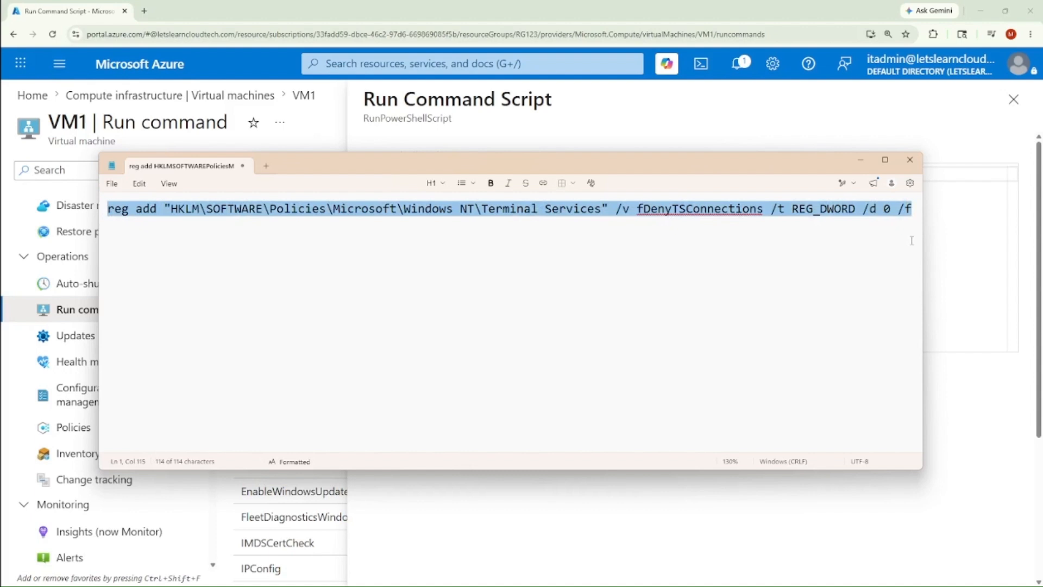
left_click(600, 185)
type("reg add \"HKLM\\SOFTWARE\\Policies\\Microsoft\\Windows NT\\Terminal Services\" /v fDenyTSConnections /t REG_DWORD /d 0 /f")
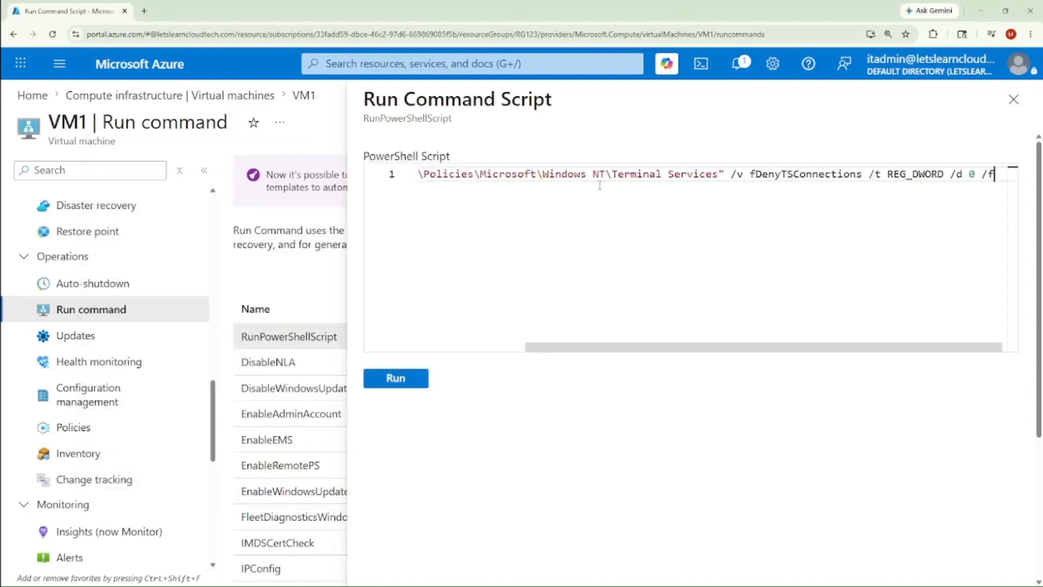
Step: Review the pasted registry command, run the PowerShell script on VM1 and check its output
left_click_drag(543, 347, 435, 356)
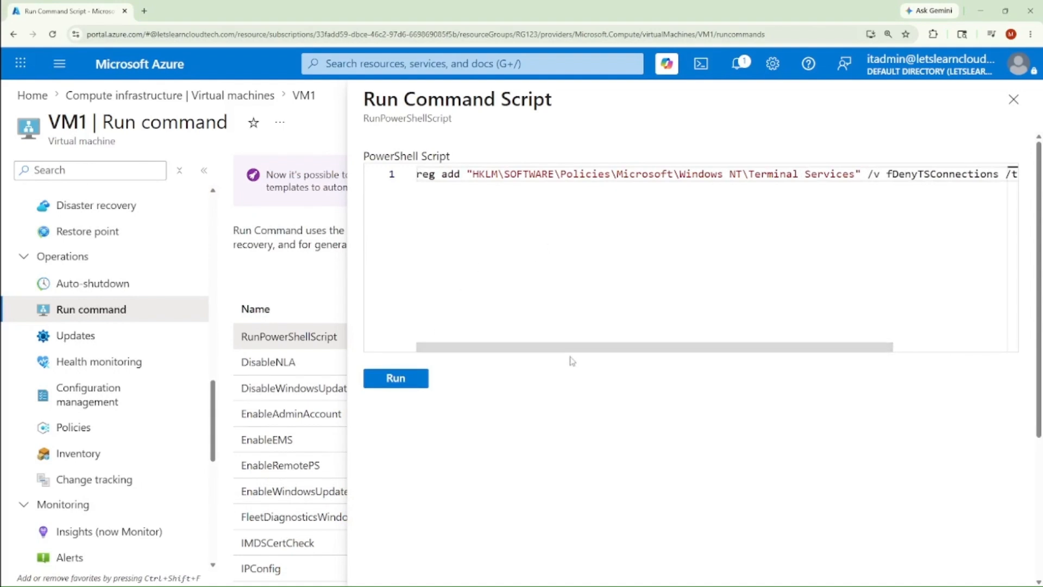
left_click_drag(576, 348, 536, 368)
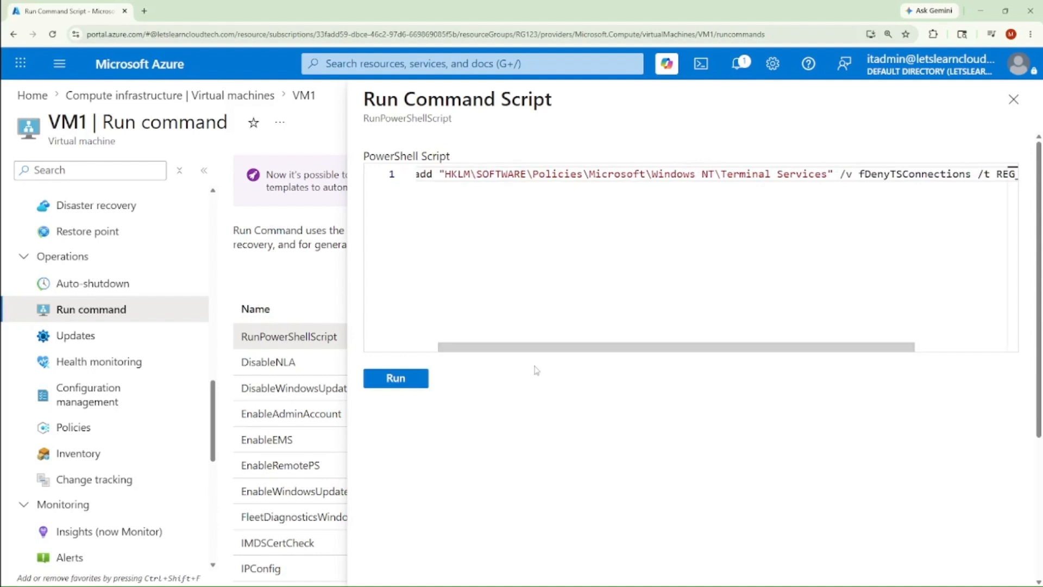
left_click(412, 383)
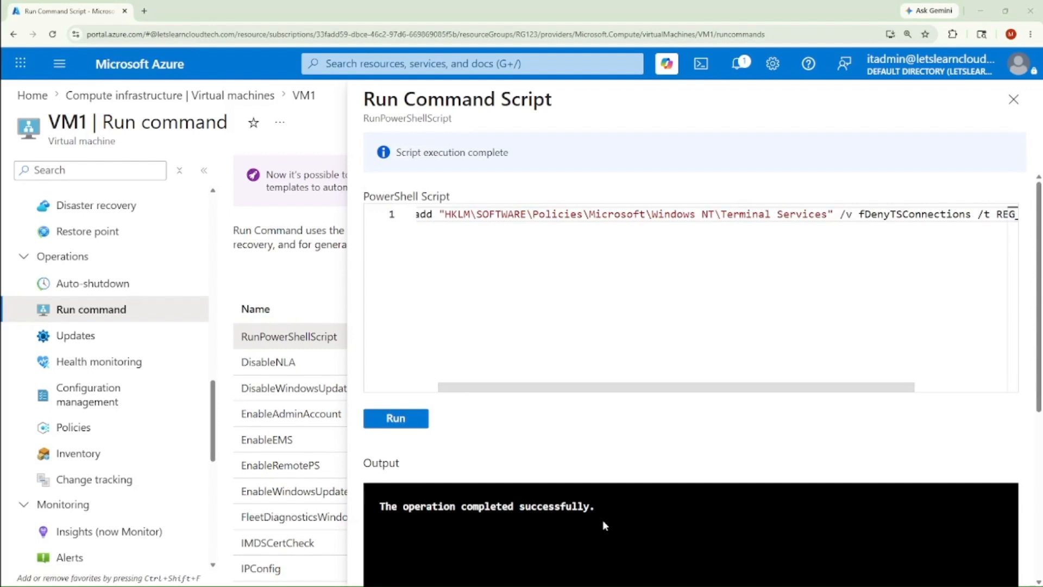
left_click_drag(603, 513, 383, 511)
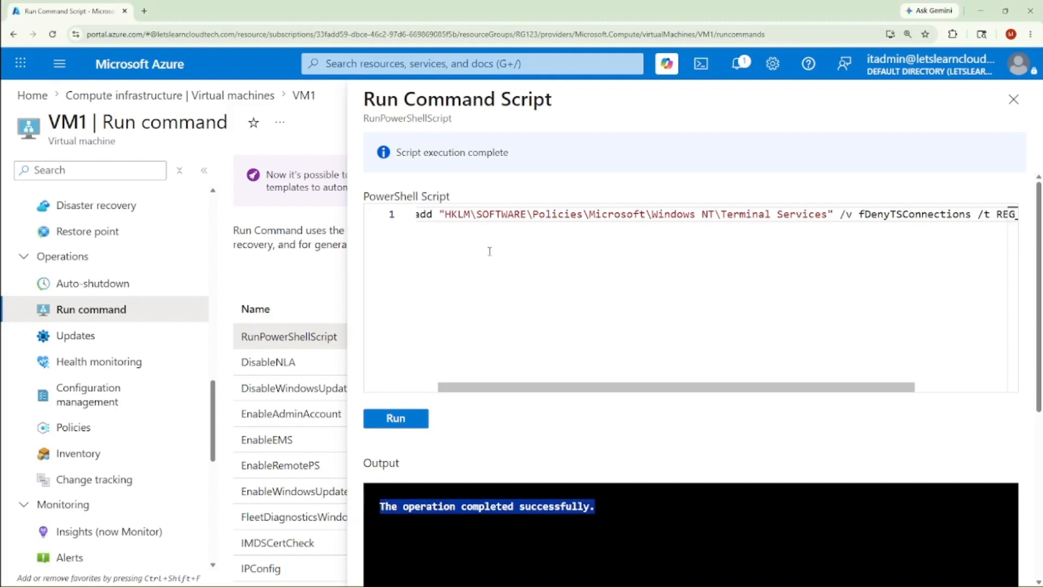
Step: Review the full registry command in the PowerShell script and close the script
left_click_drag(505, 387, 464, 395)
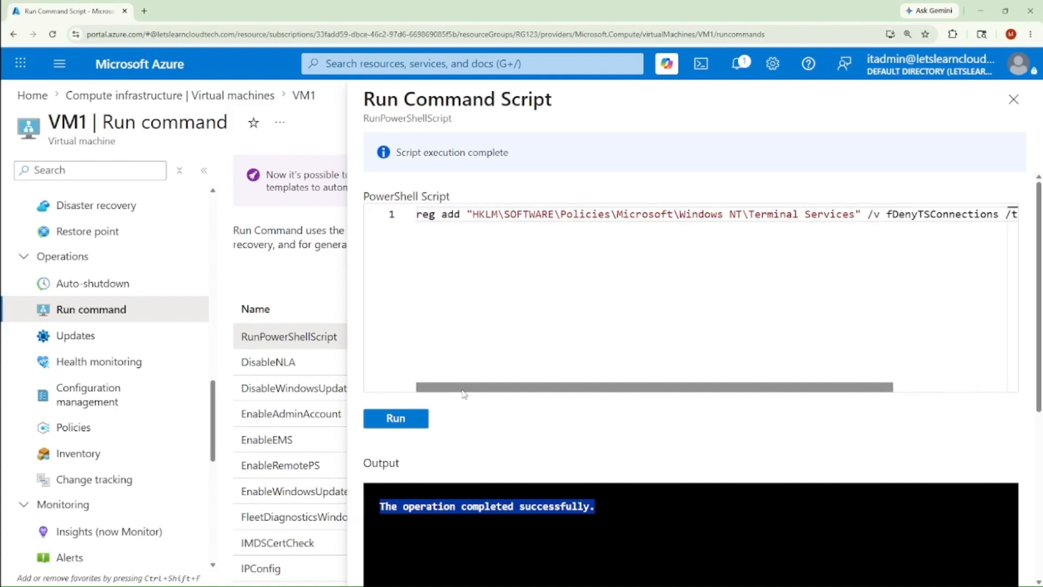
left_click_drag(463, 389, 629, 391)
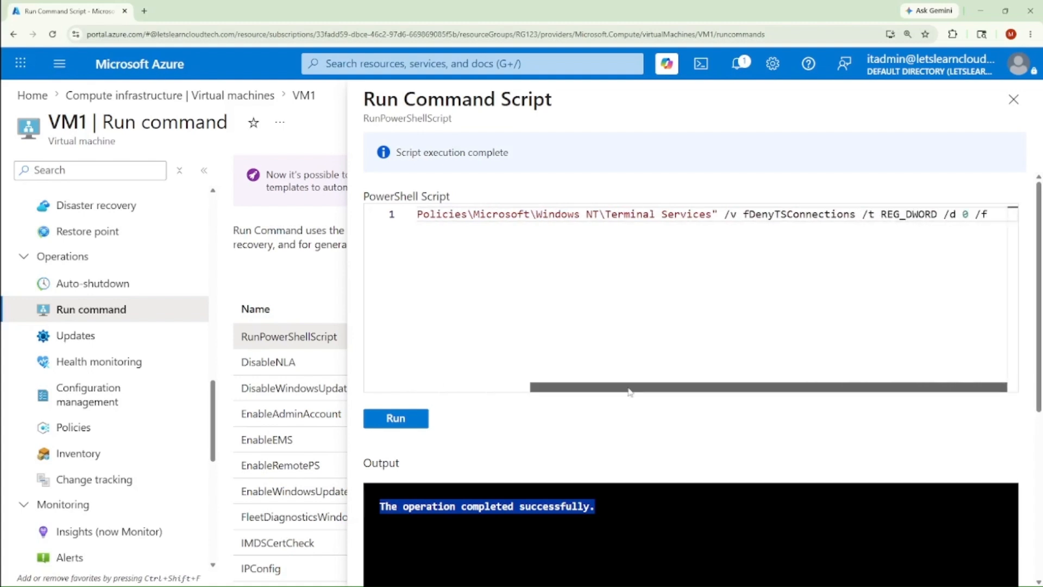
left_click(451, 391)
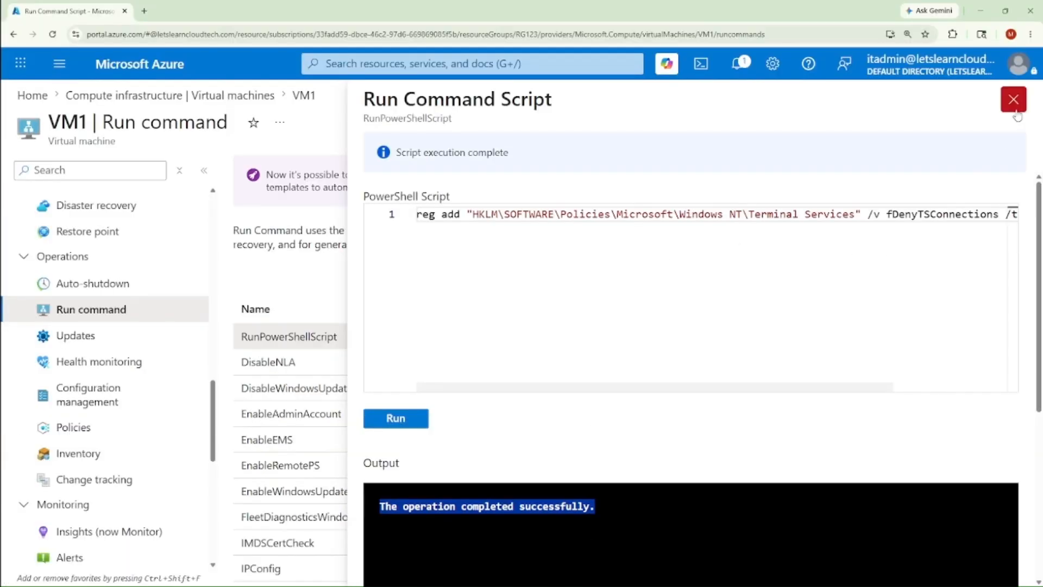
left_click(1015, 109)
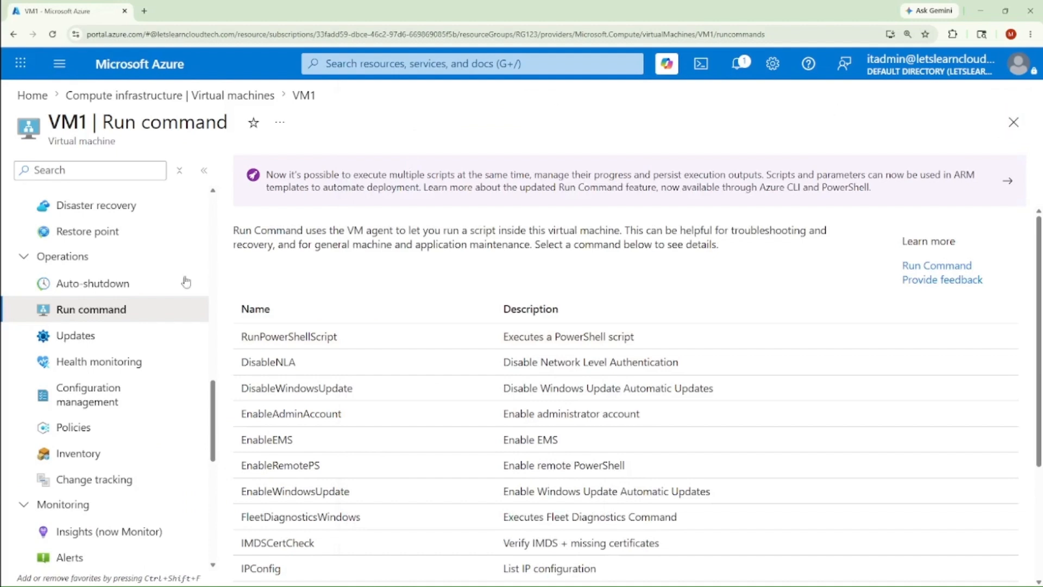
Step: Restart VM1 from its overview, then check the restart notification and close the notifications
scroll(116, 297, "up", 10)
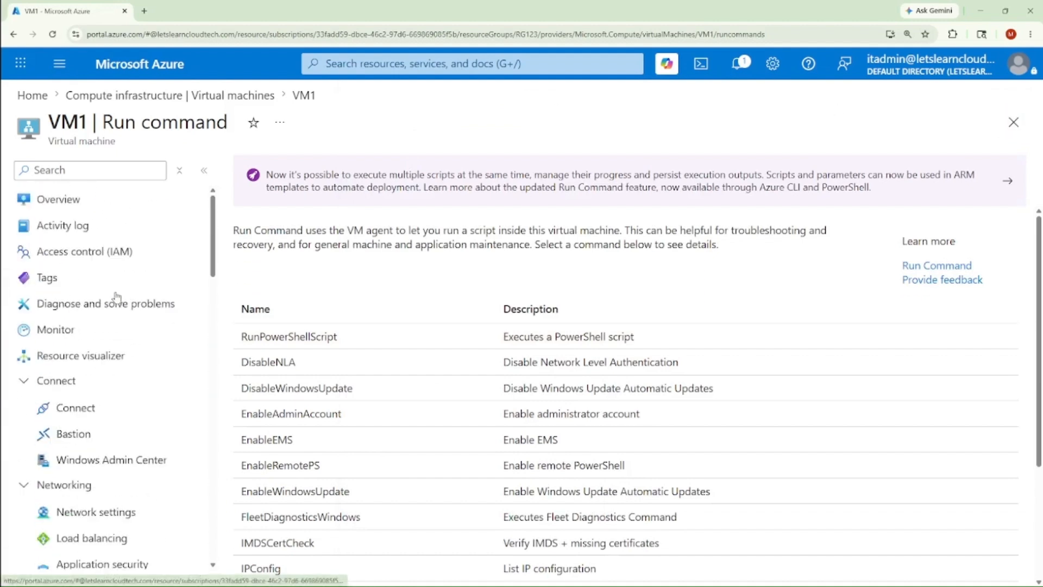
left_click(61, 201)
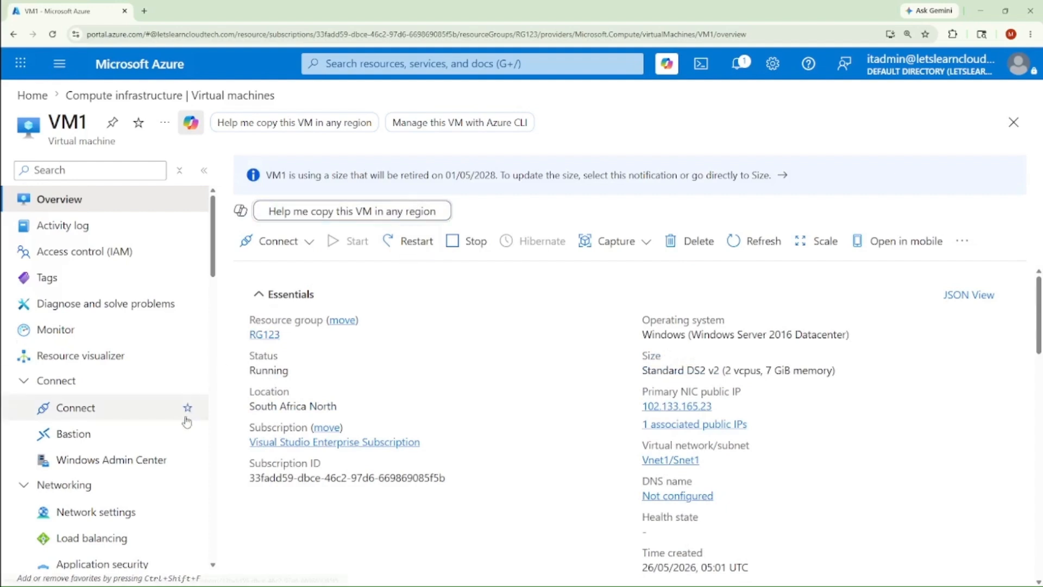
scroll(186, 422, "down", 5)
scroll(130, 433, "up", 5)
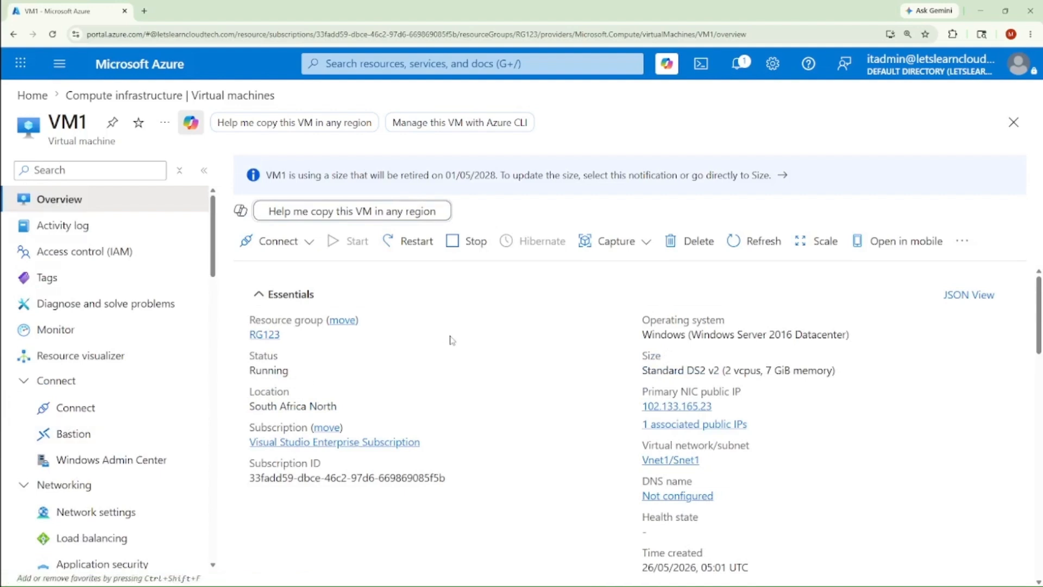
left_click(417, 241)
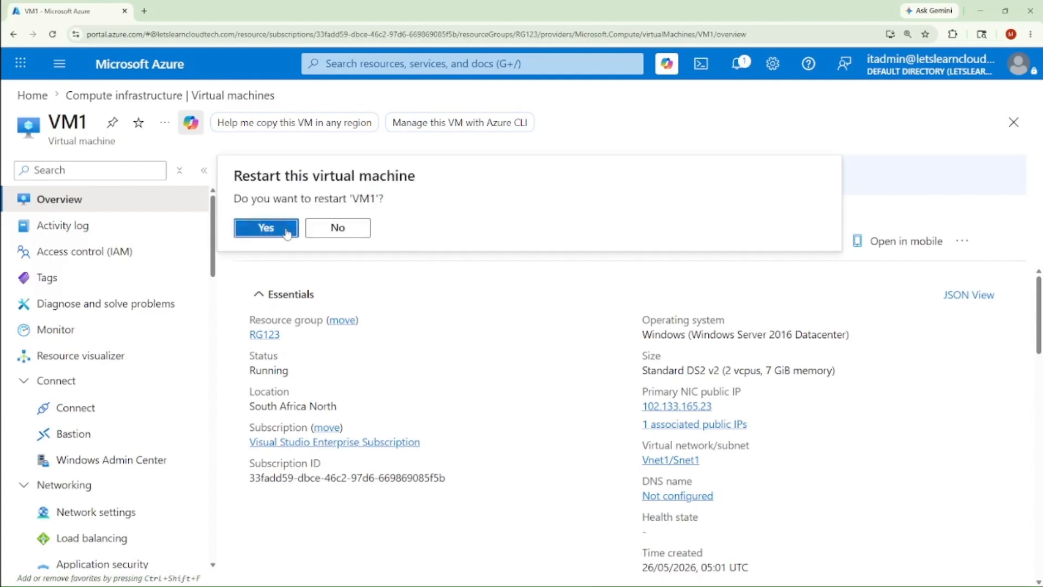
left_click(266, 228)
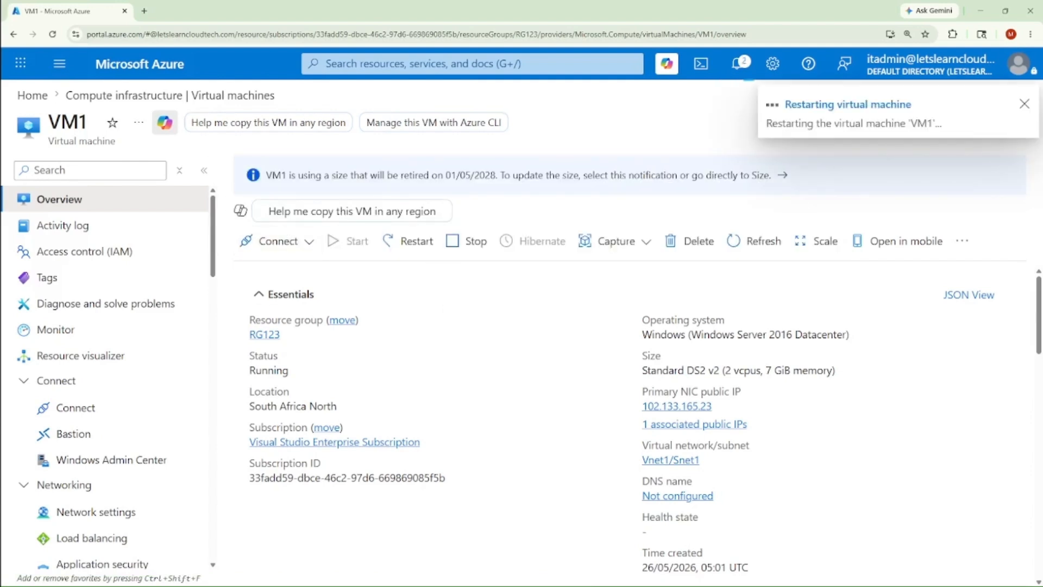
left_click(738, 65)
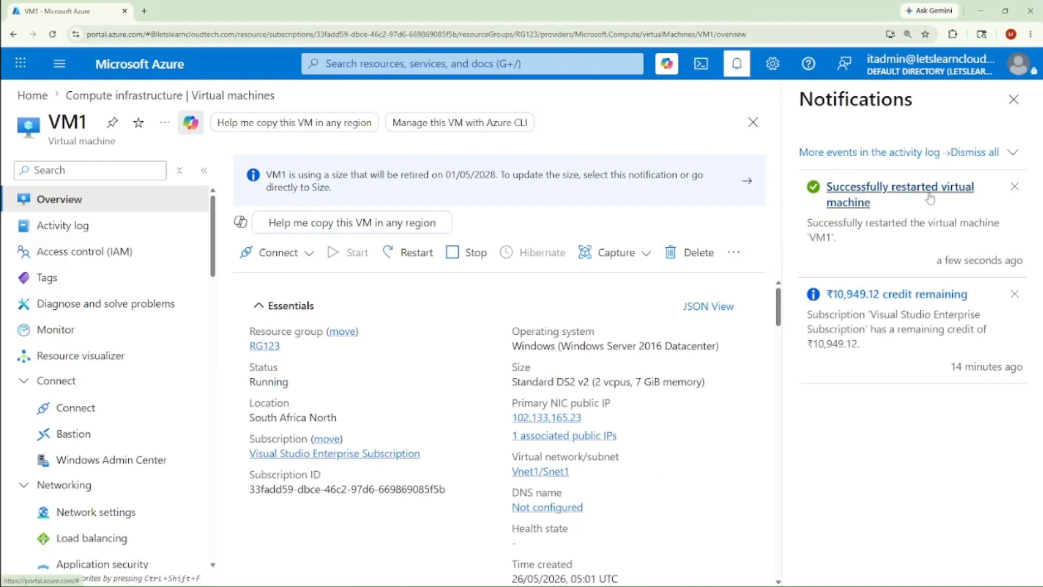
left_click(1014, 99)
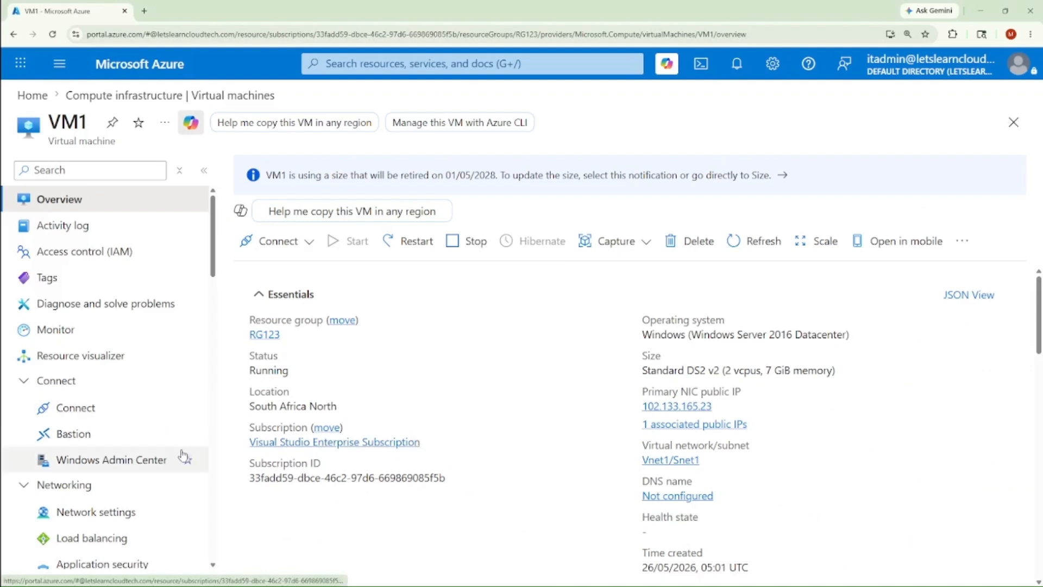
Step: Open RDPSettings from VM1's run commands, expand its script and run it
scroll(174, 454, "down", 10)
scroll(175, 454, "down", 4)
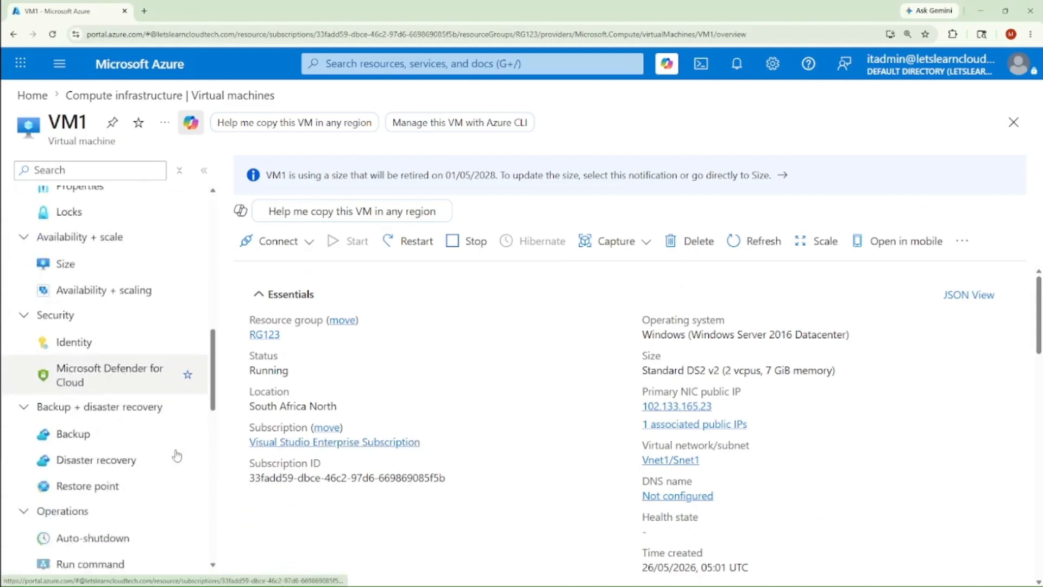
left_click(97, 422)
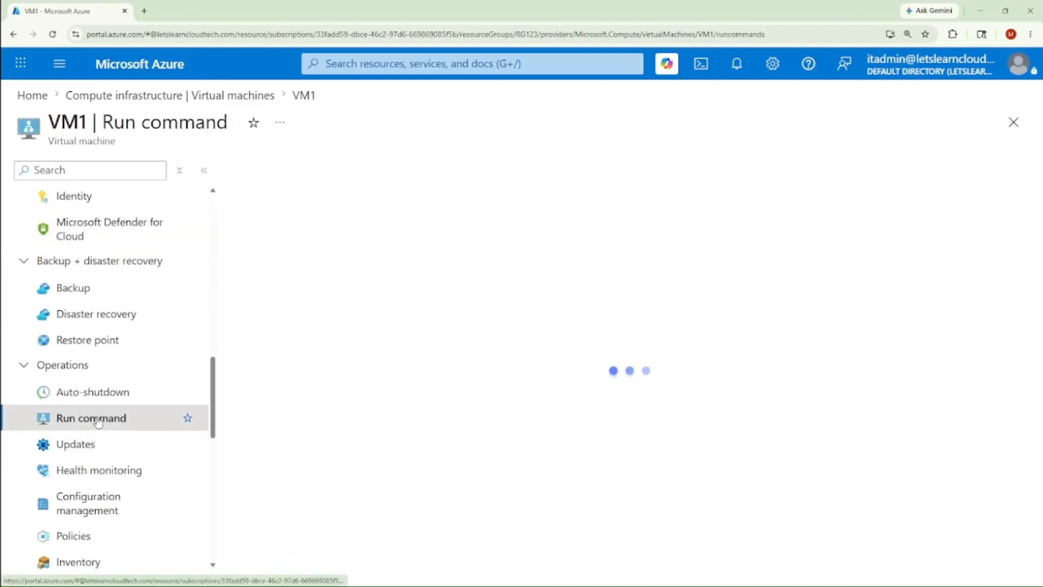
scroll(468, 465, "down", 3)
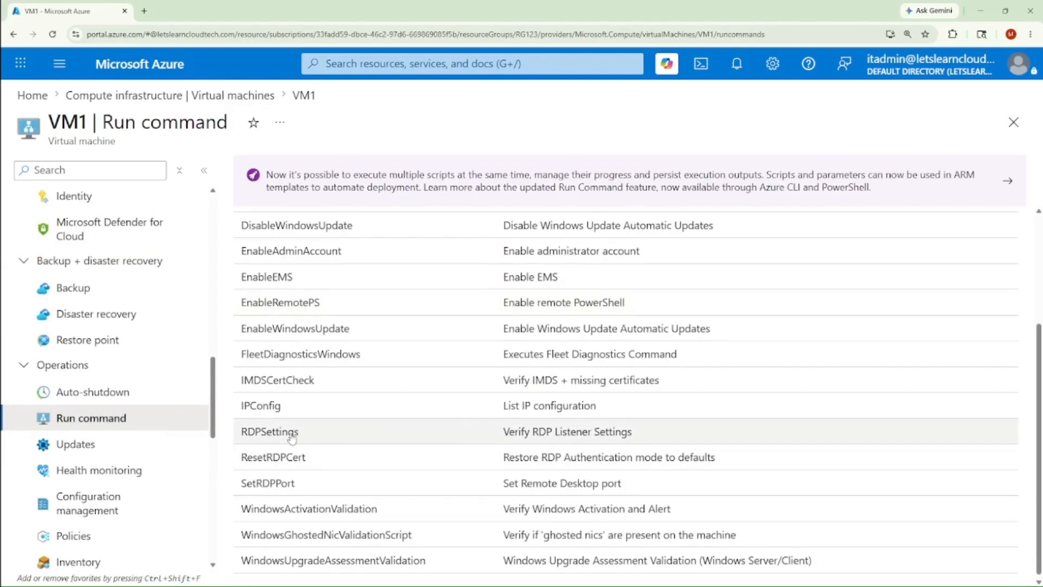
left_click(374, 435)
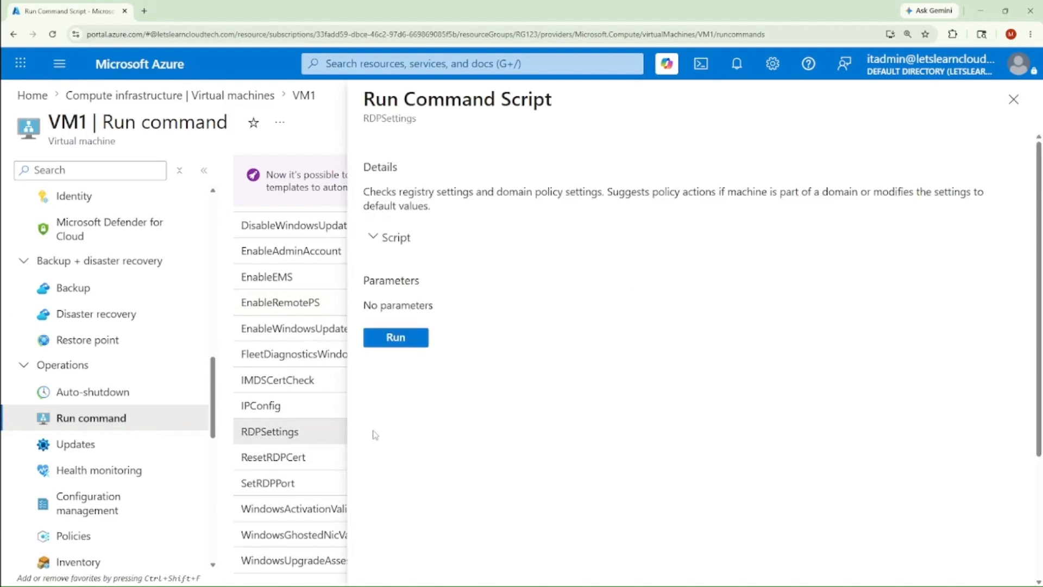
left_click(373, 237)
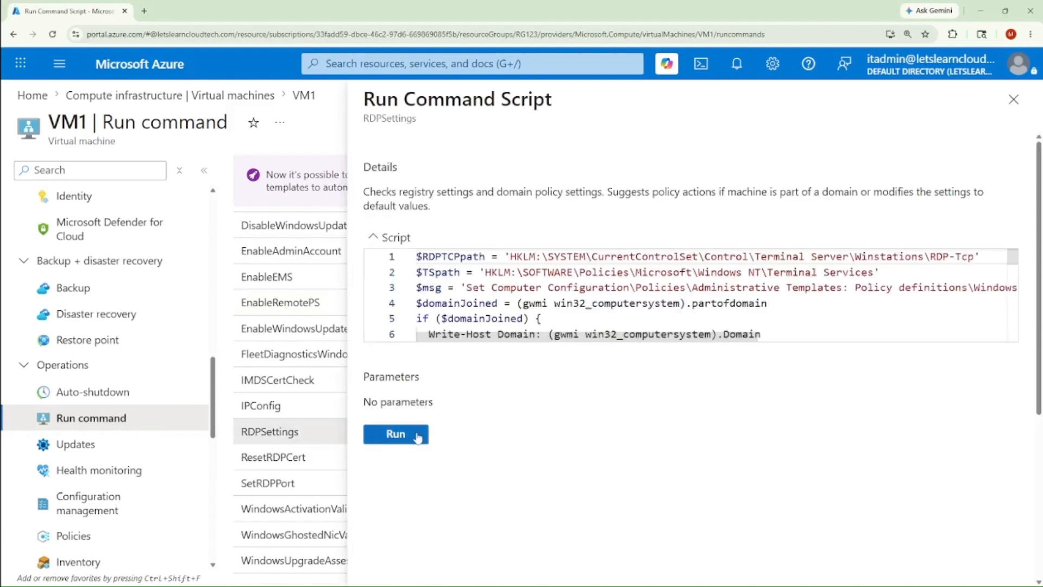
left_click(418, 435)
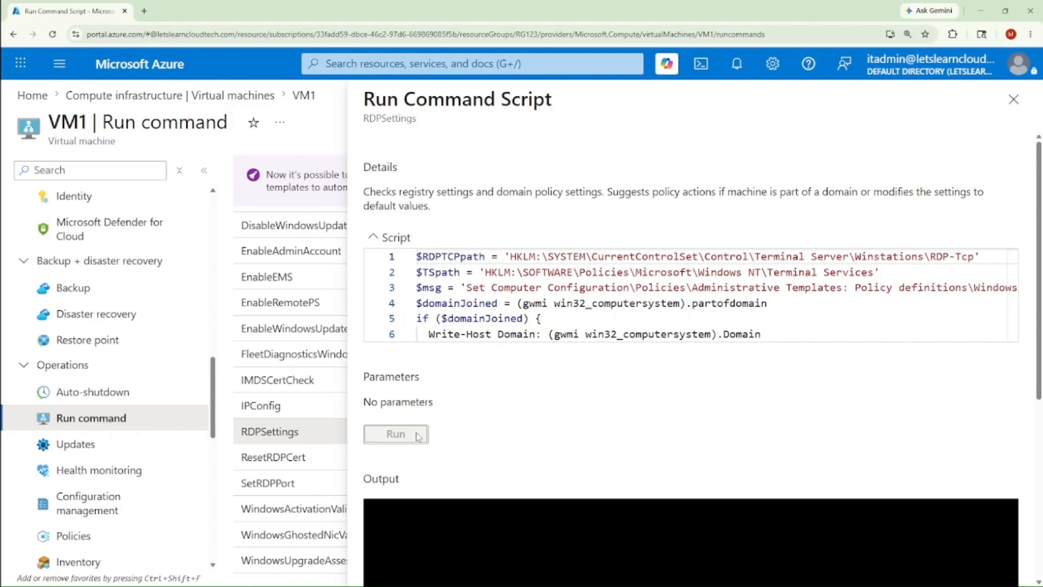
Step: Examine the fDenyTSConnections entry in the RDPSettings output and close the script
scroll(592, 546, "down", 4)
scroll(602, 526, "down", 1)
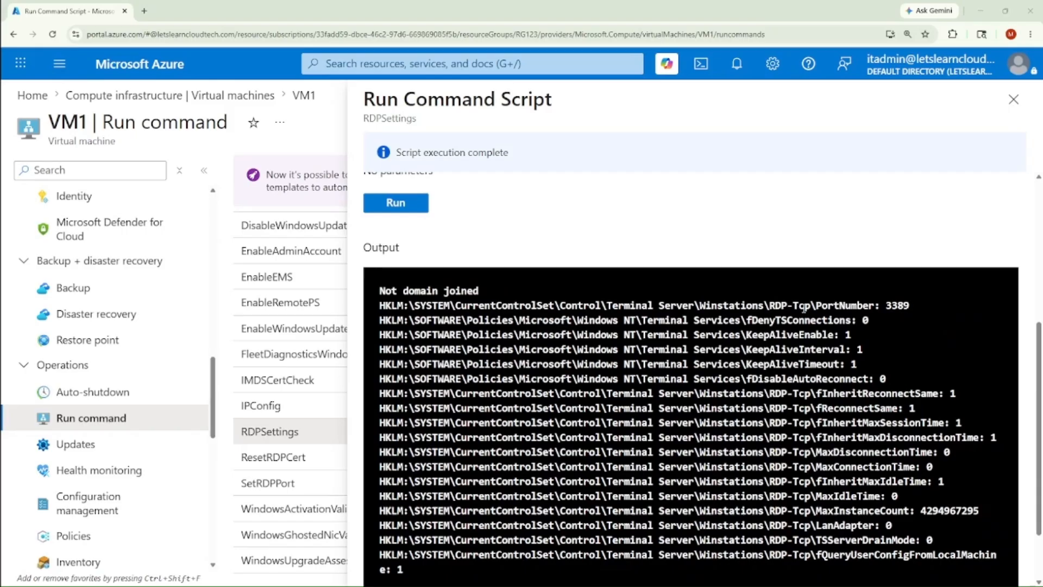
left_click_drag(874, 320, 380, 320)
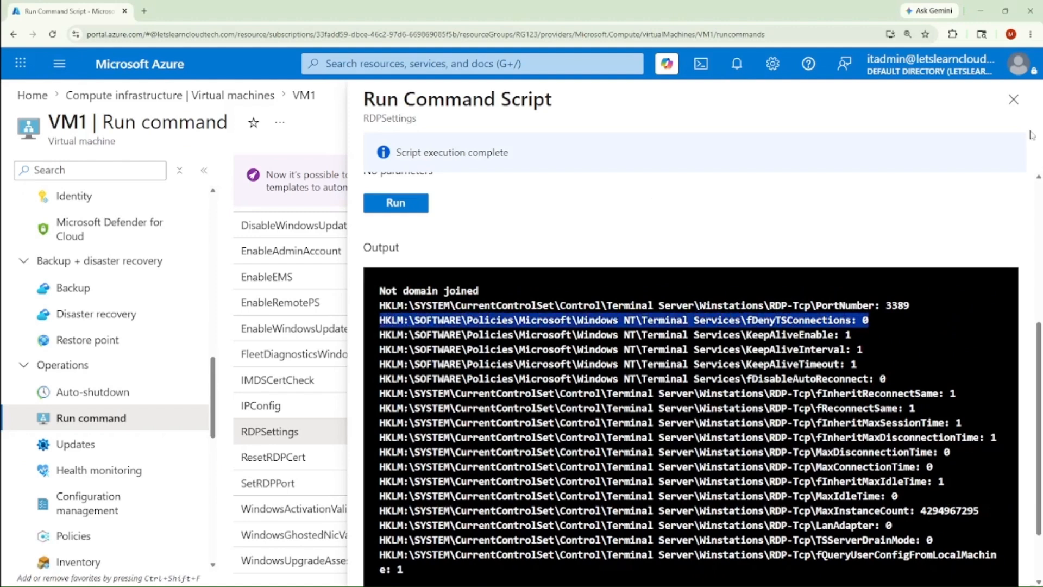
left_click(1014, 99)
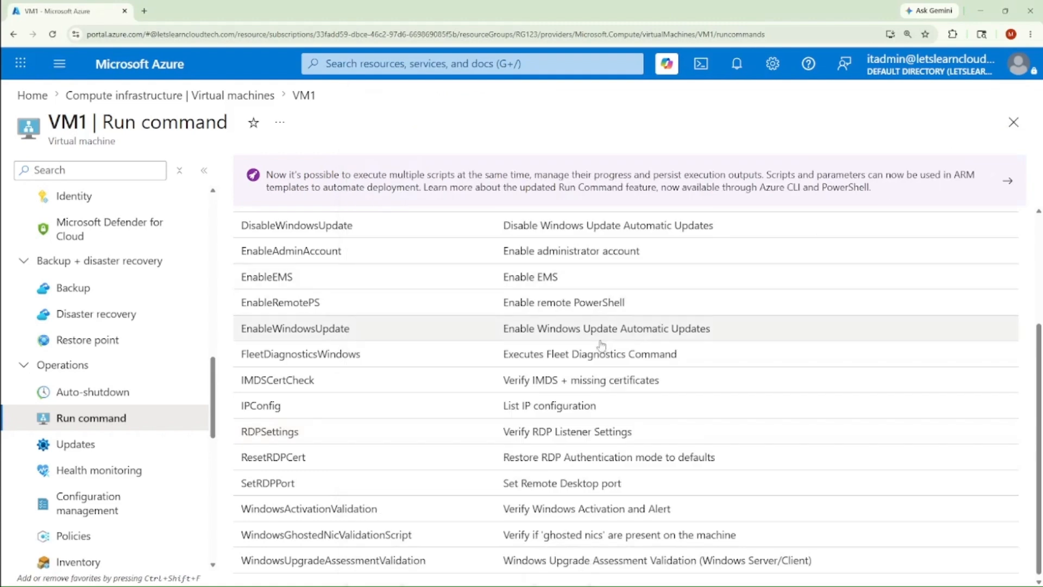
Step: Return to VM1's overview and look up its private IP address in the networking properties
scroll(102, 302, "up", 5)
scroll(102, 303, "up", 5)
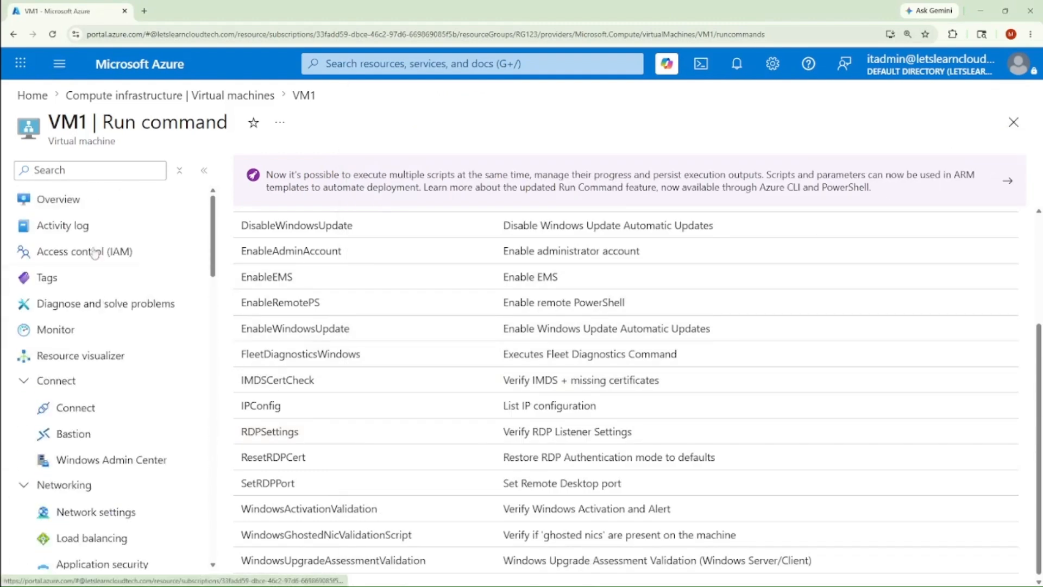
left_click(65, 199)
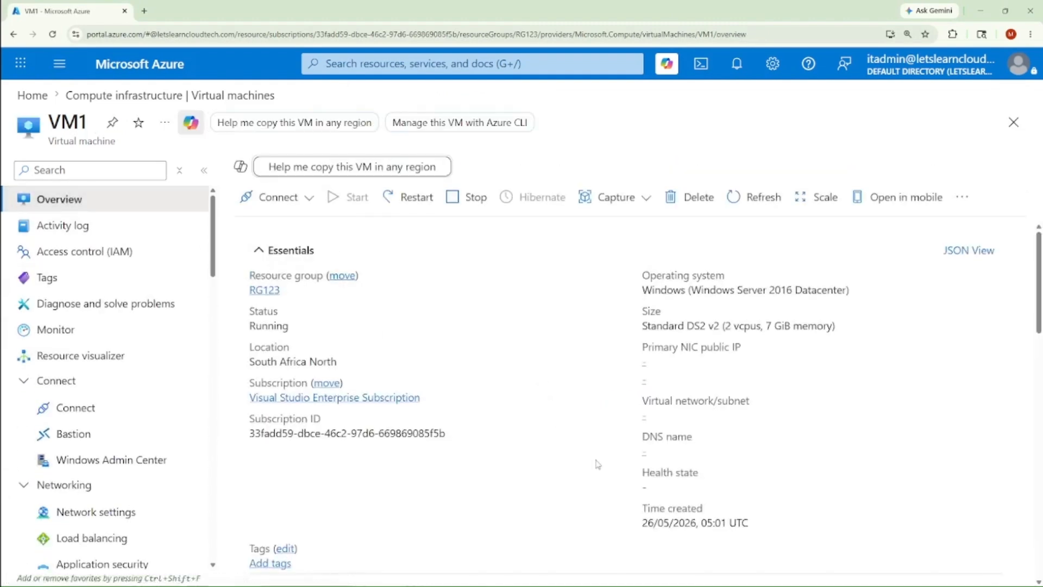
scroll(598, 465, "down", 6)
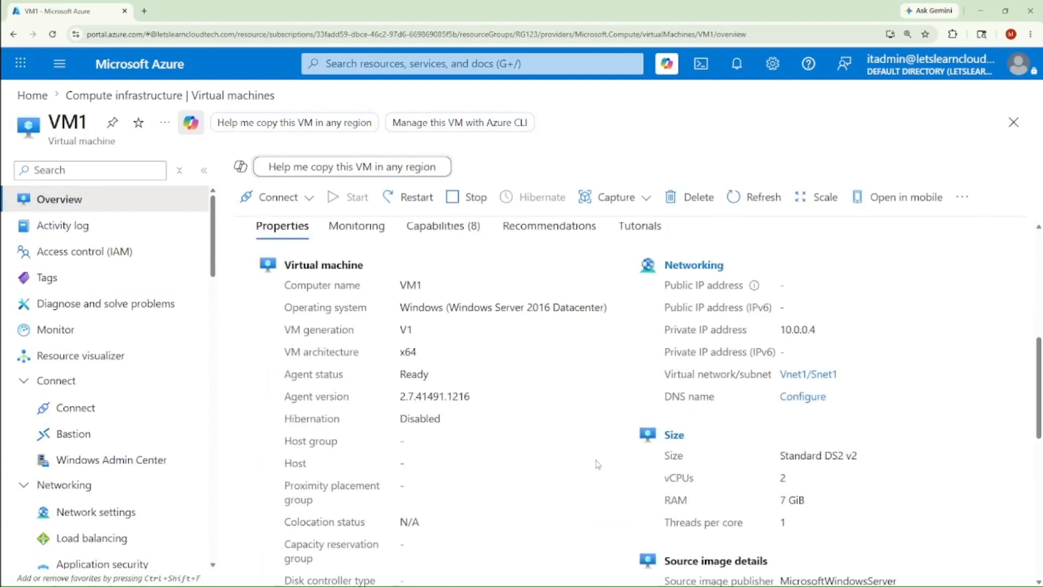
scroll(778, 406, "down", 3)
scroll(826, 314, "up", 1)
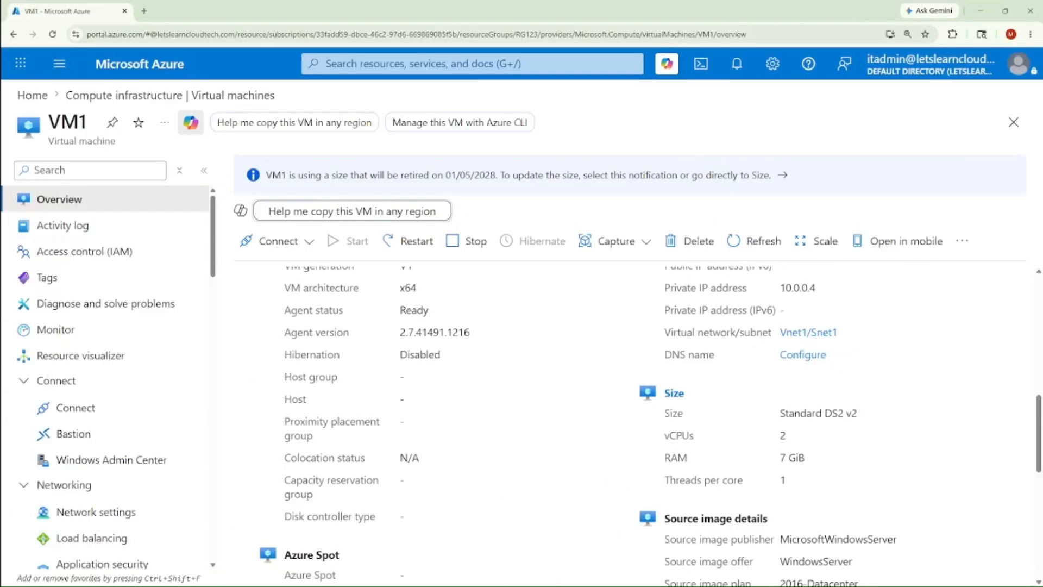
Step: Switch to Command Prompt, launch Remote Desktop Connection with mstsc and start a connection to 10.0.0.4
key("alt+Tab")
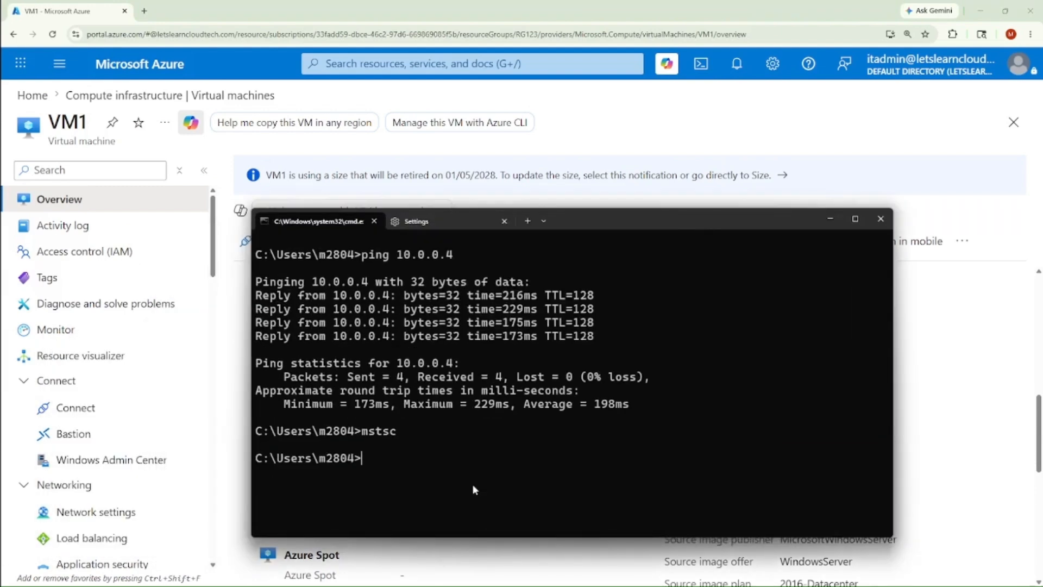
type("mstsc")
key("Return")
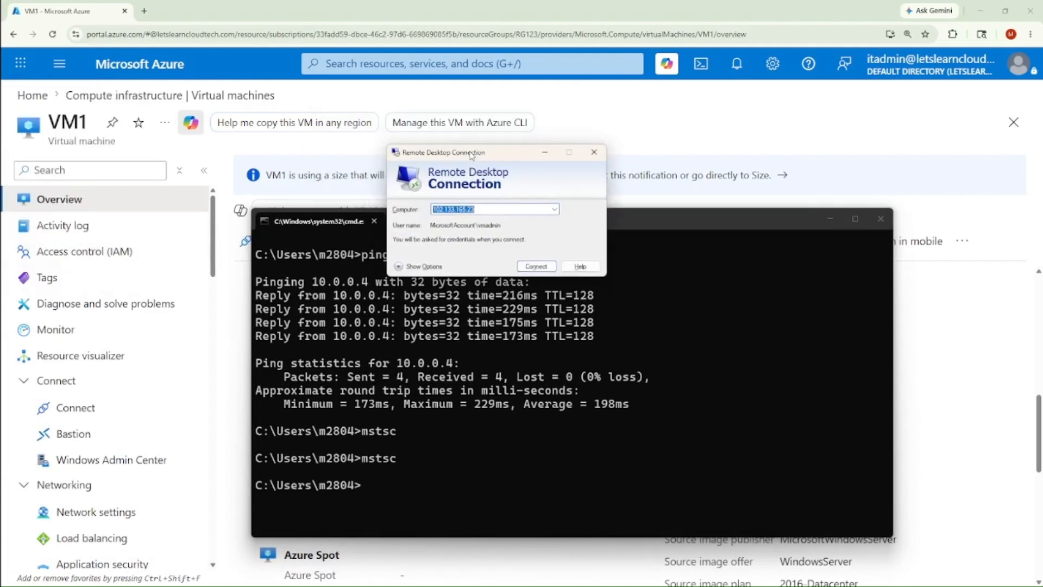
type("10.0")
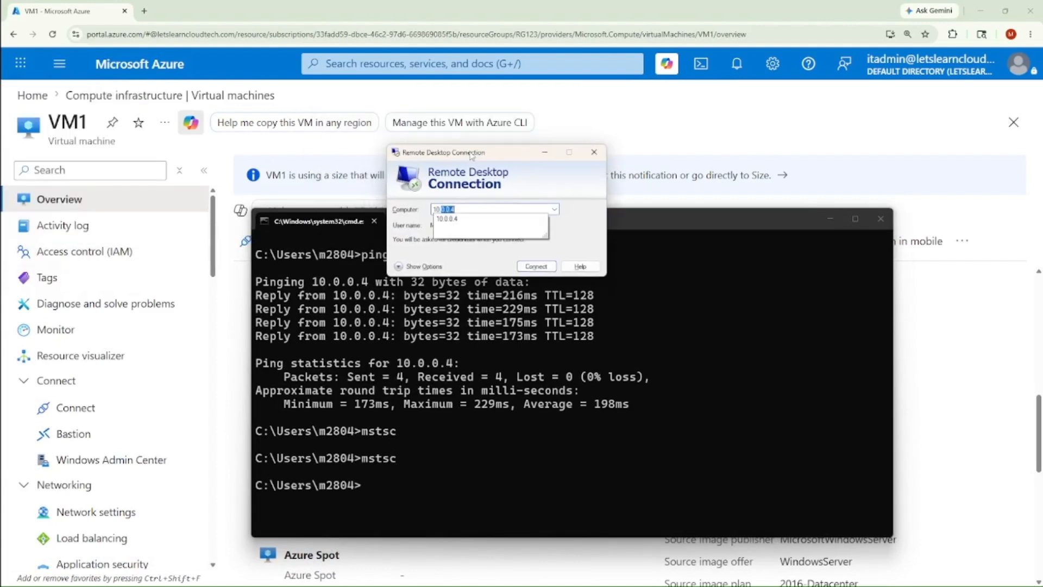
type(".0.4")
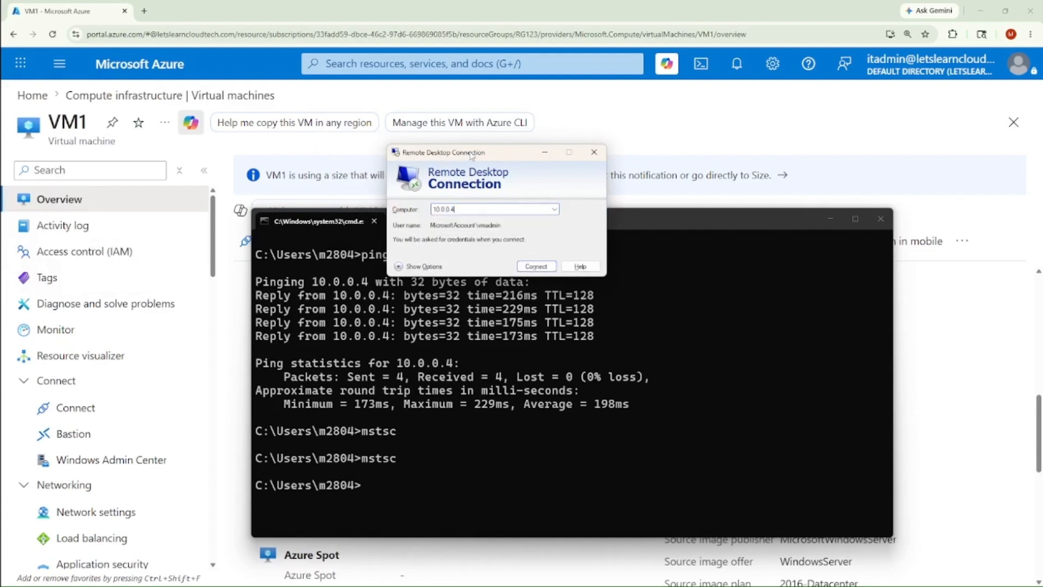
left_click(541, 270)
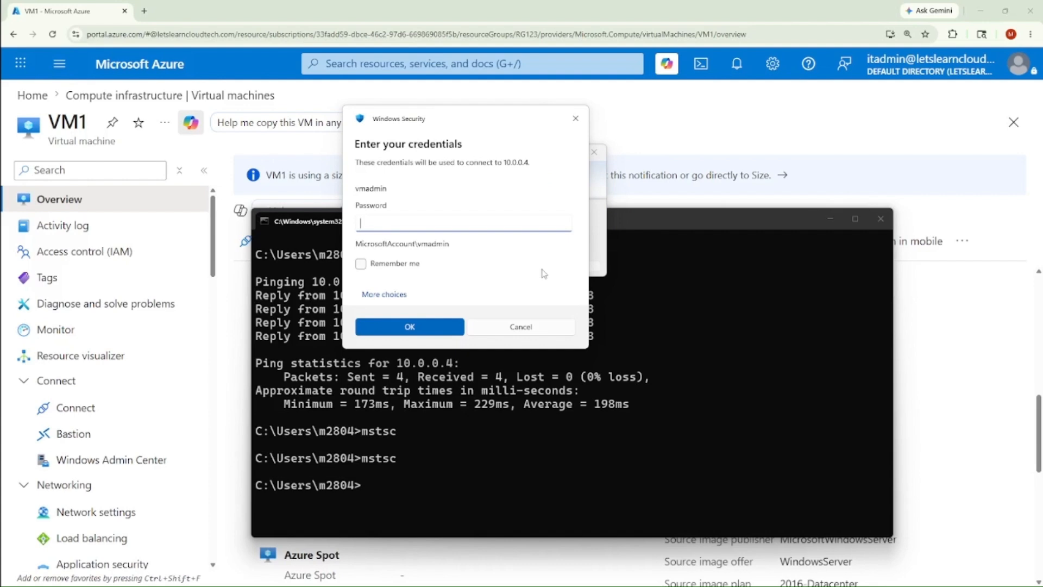
Step: Sign in to the remote session with the account password and accept the unverified certificate
type("••••••••••••")
key("Return")
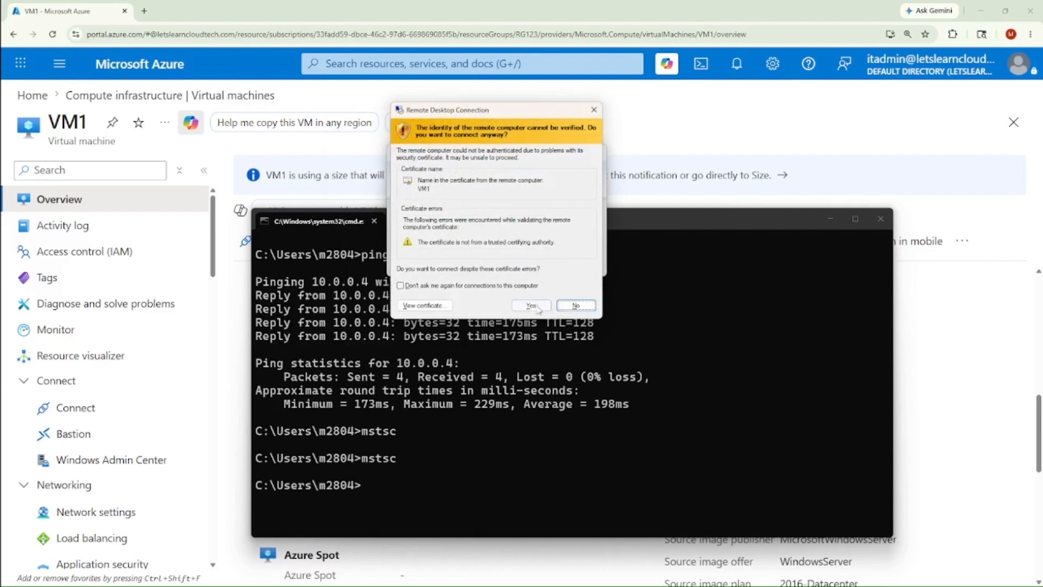
left_click(531, 306)
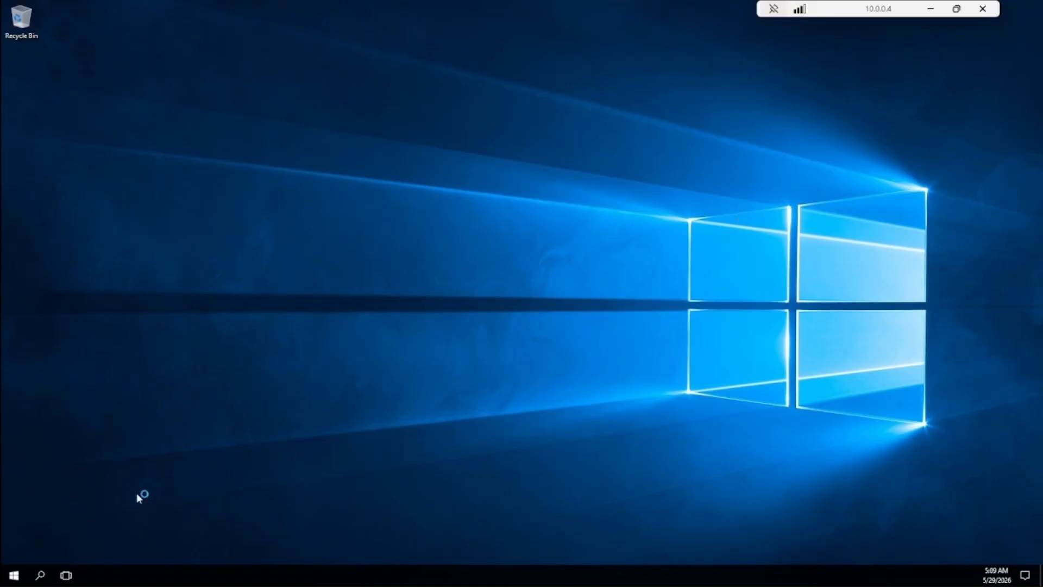
Step: Close Server Manager in the remote session and launch a command prompt by running cmd
right_click(15, 580)
left_click(576, 363)
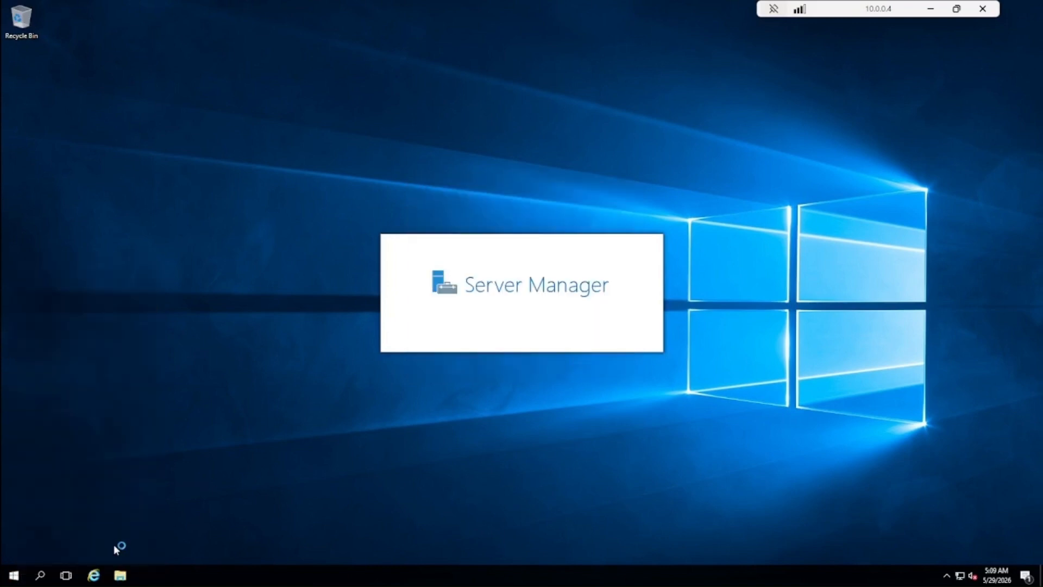
right_click(15, 577)
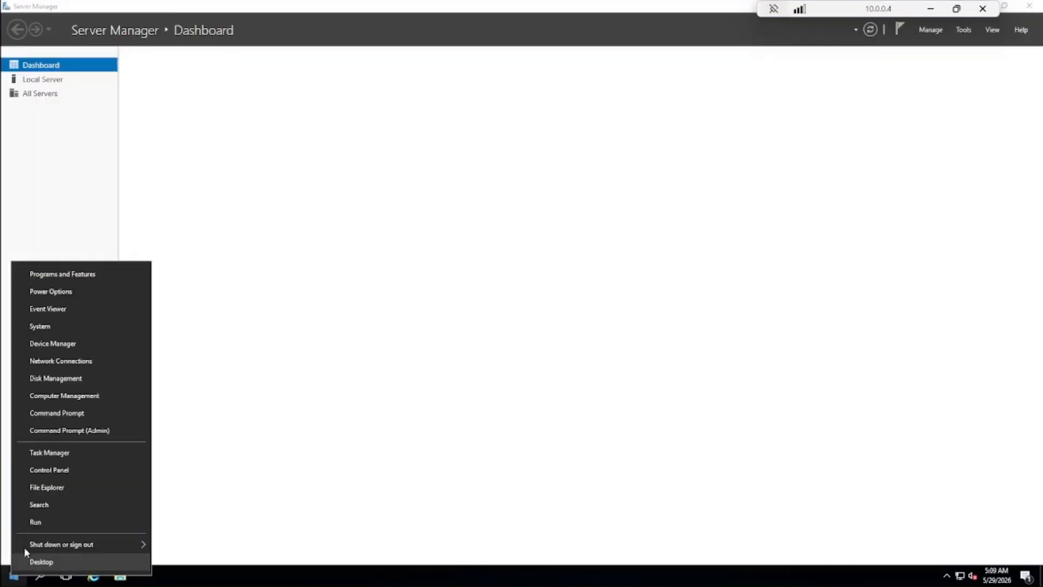
left_click(36, 522)
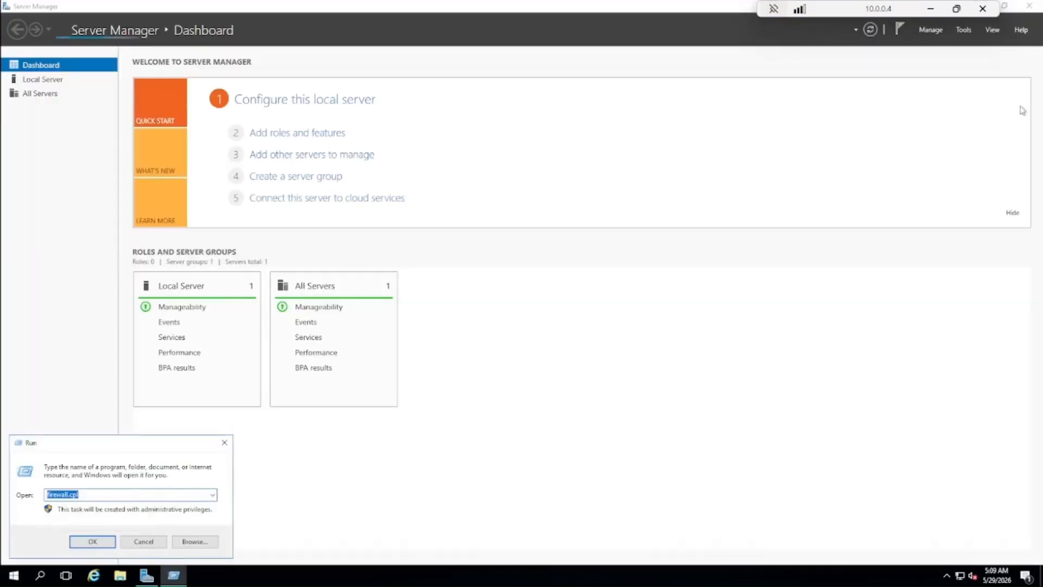
left_click(1021, 16)
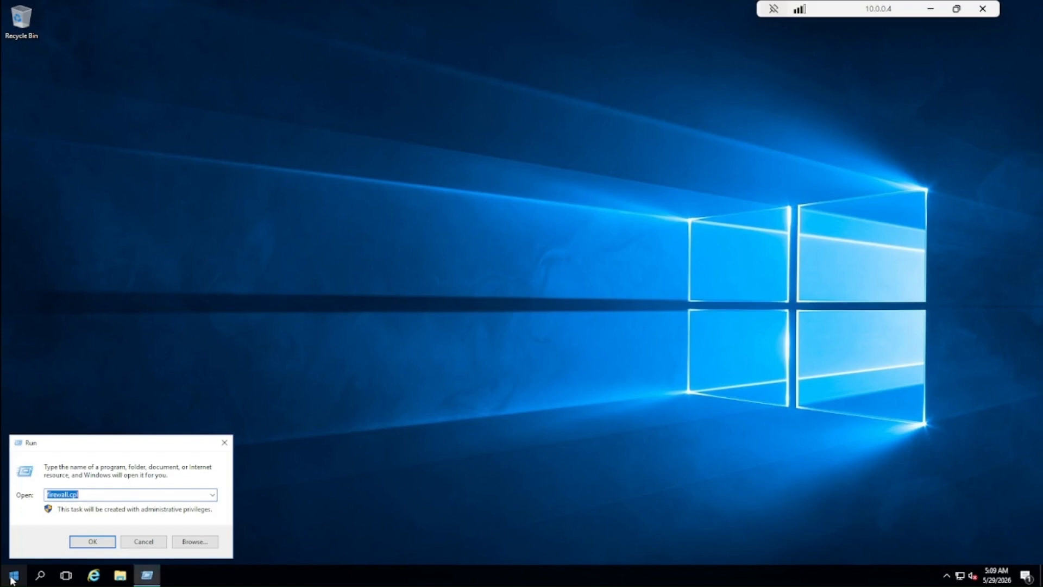
right_click(11, 577)
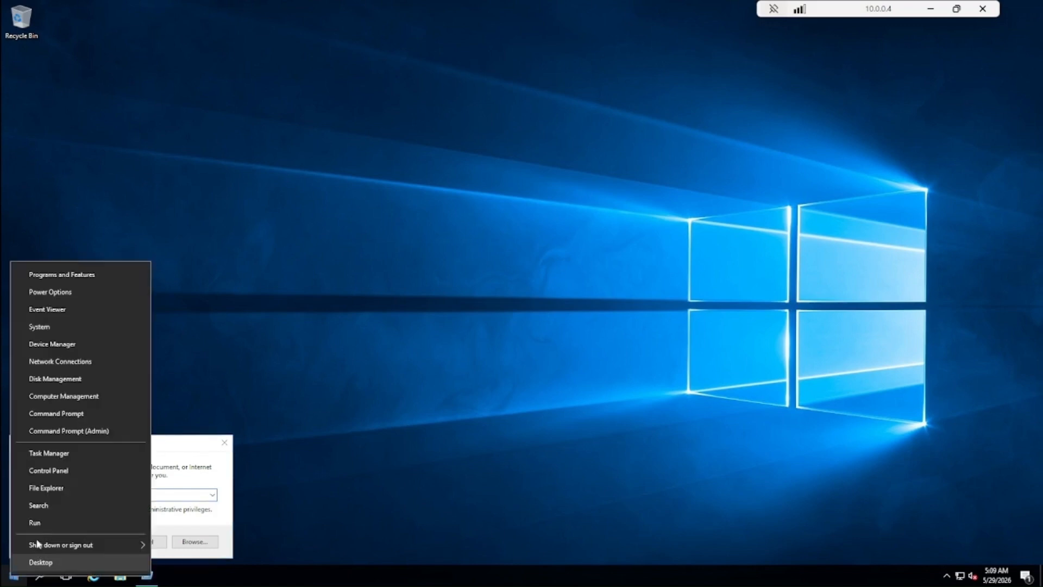
left_click(34, 522)
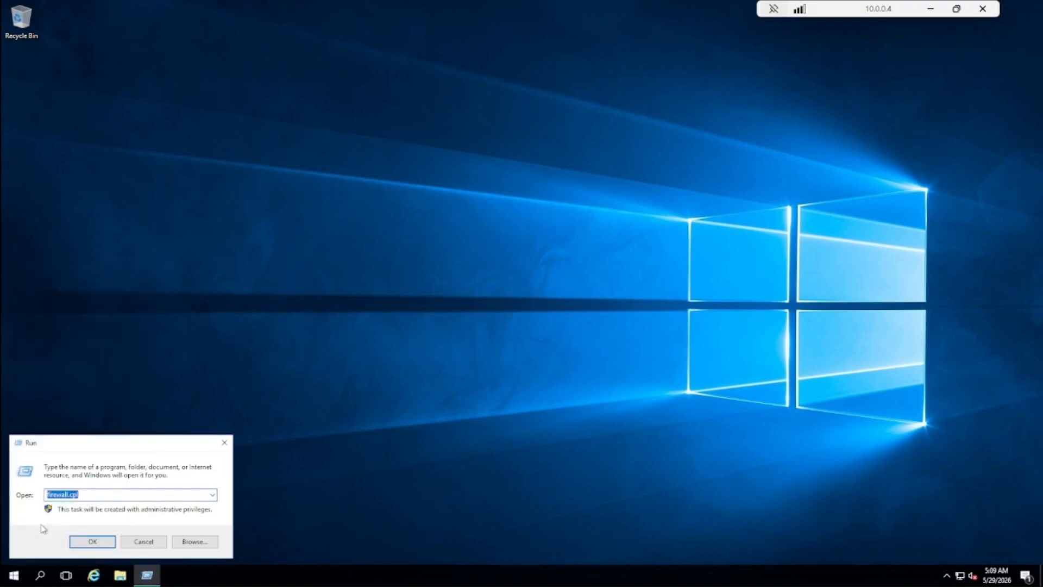
type("cmd")
key("Return")
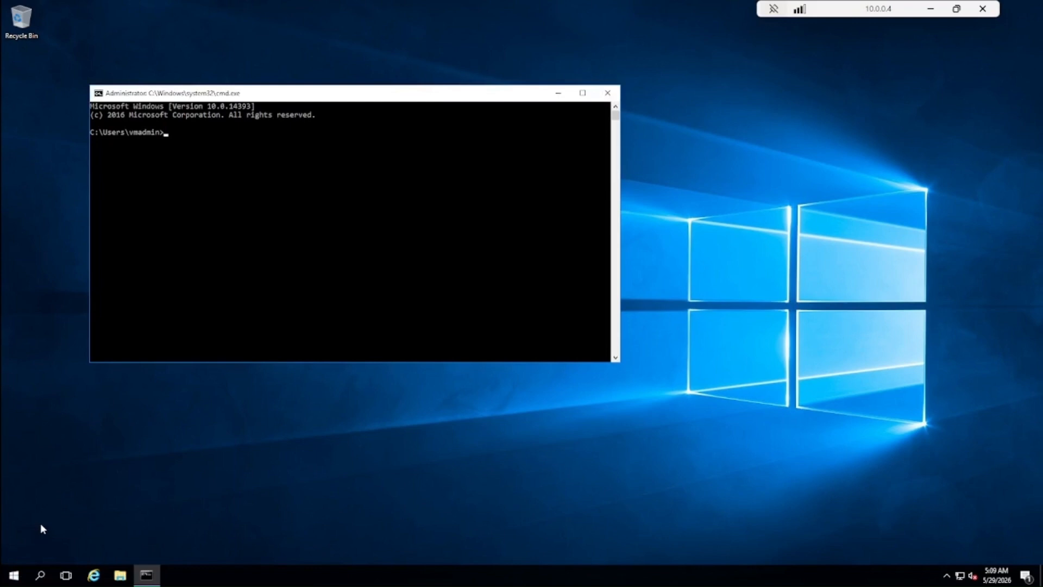
Step: Run hostname and ipconfig in the remote session to check the machine's name, and highlight its IPv4 address
type("hostname")
key("Return")
left_click_drag(110, 142, 86, 142)
type("i")
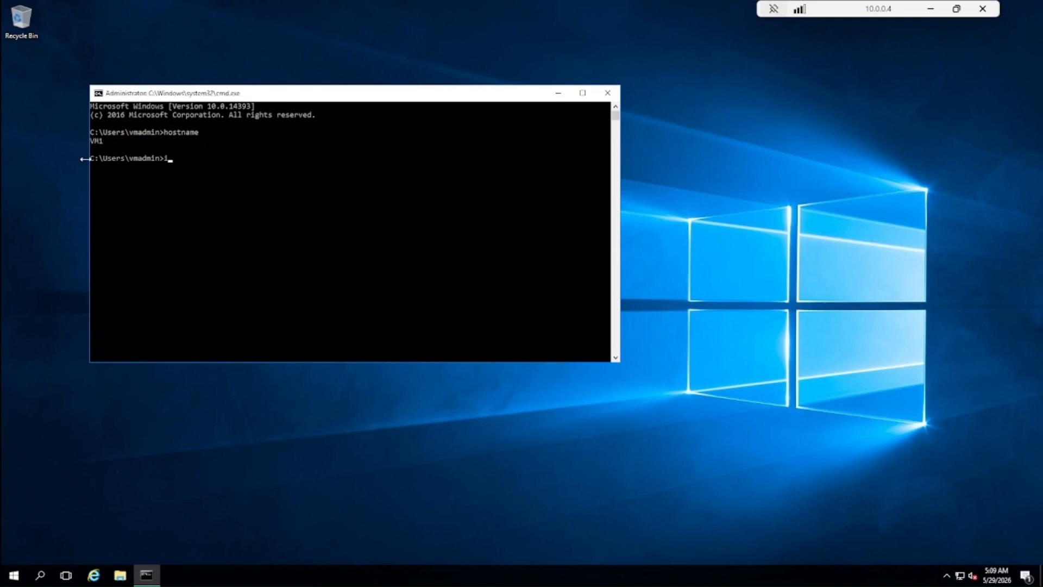
type("pconfig")
key("Return")
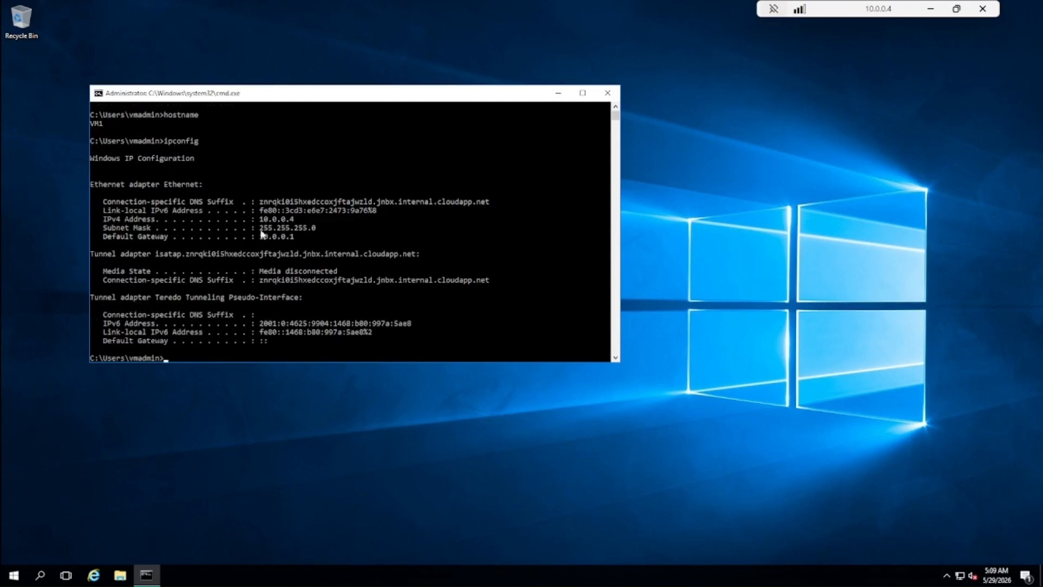
left_click_drag(297, 220, 257, 218)
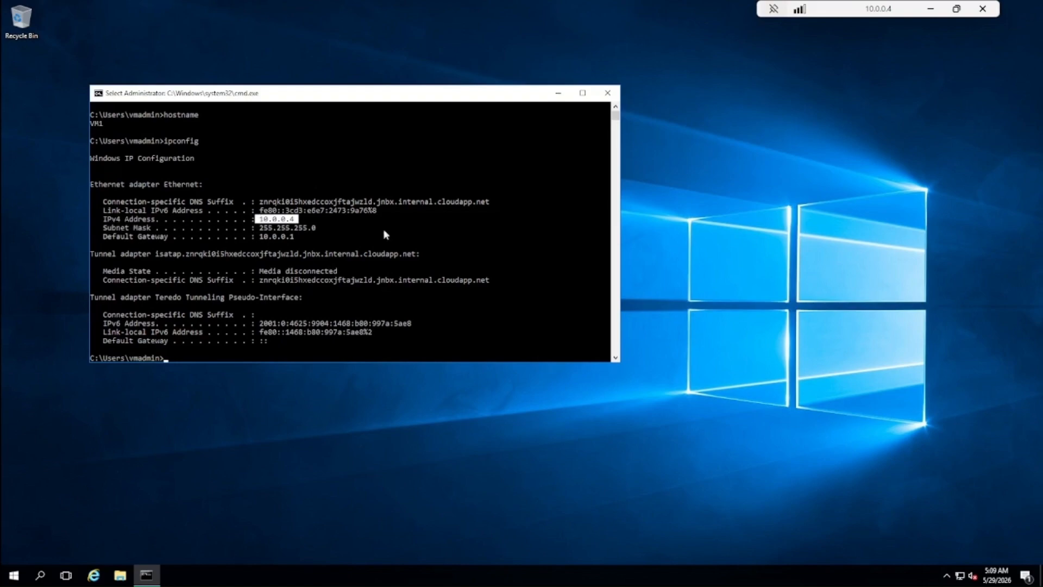
Step: Minimize the remote session and move the local Command Prompt window aside to view VM1's private IP address in the Azure portal
left_click(931, 9)
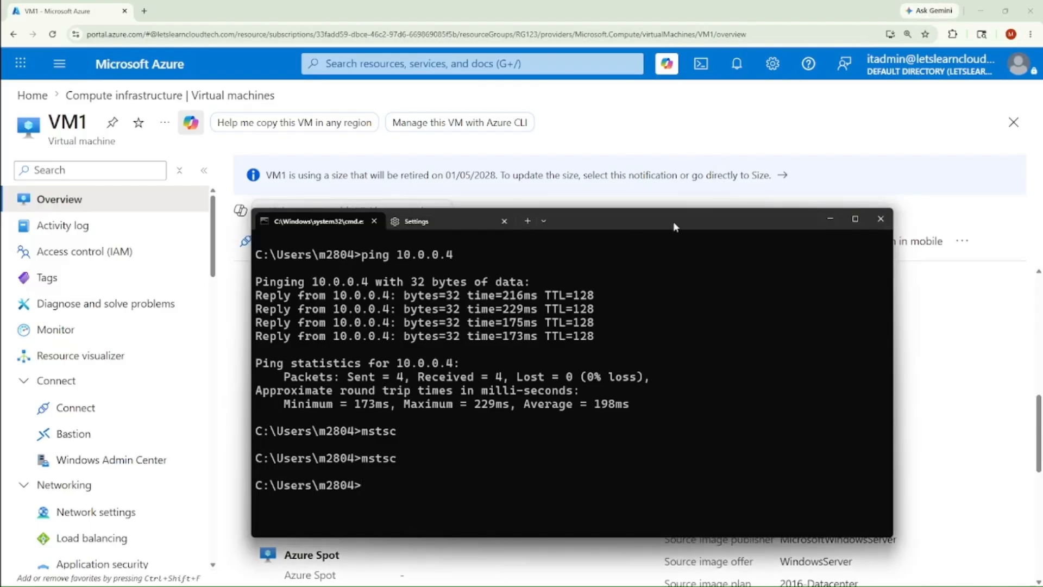
left_click_drag(673, 220, 675, 321)
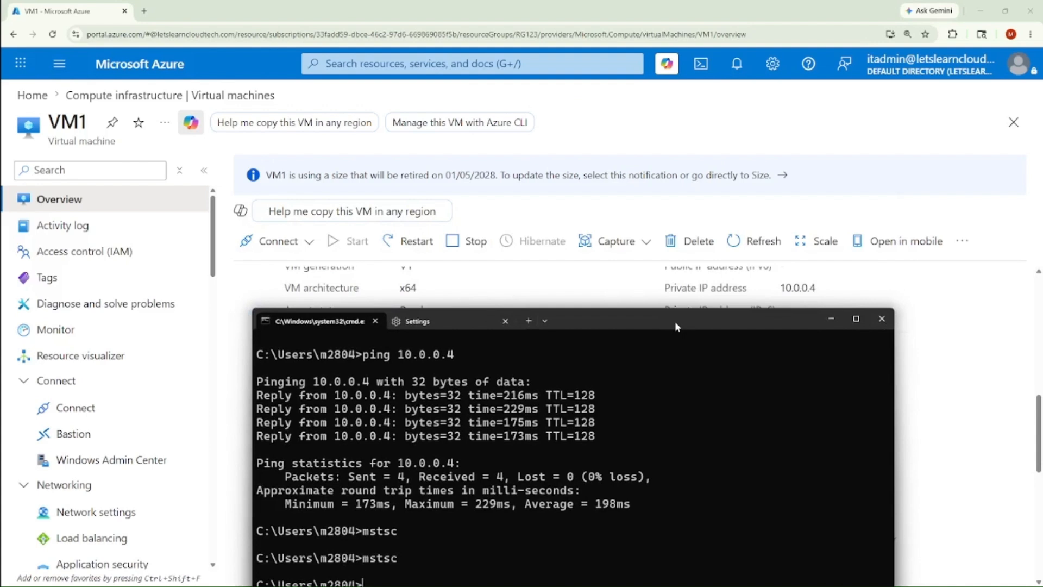
key("alt+Tab")
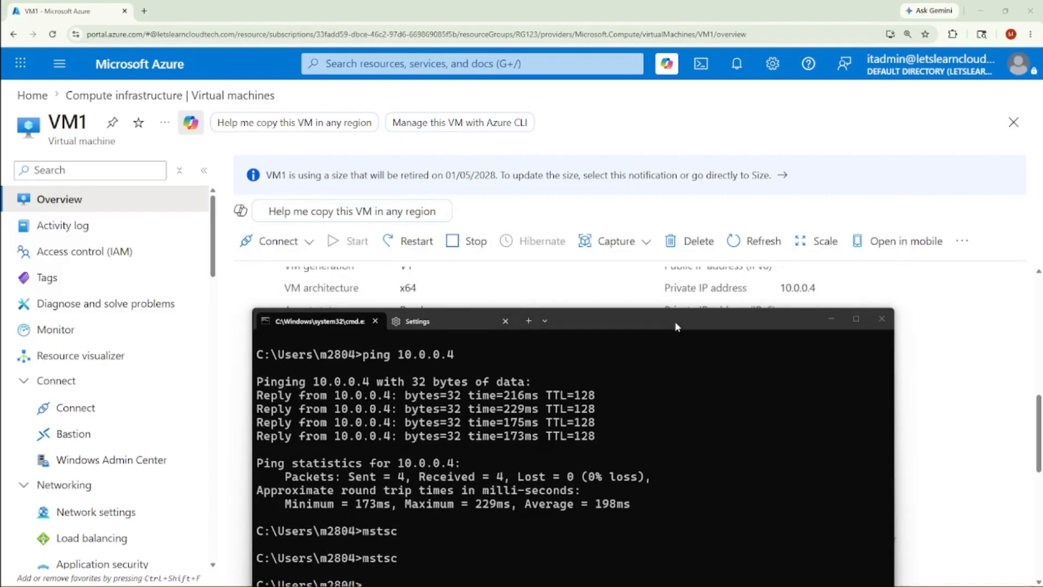